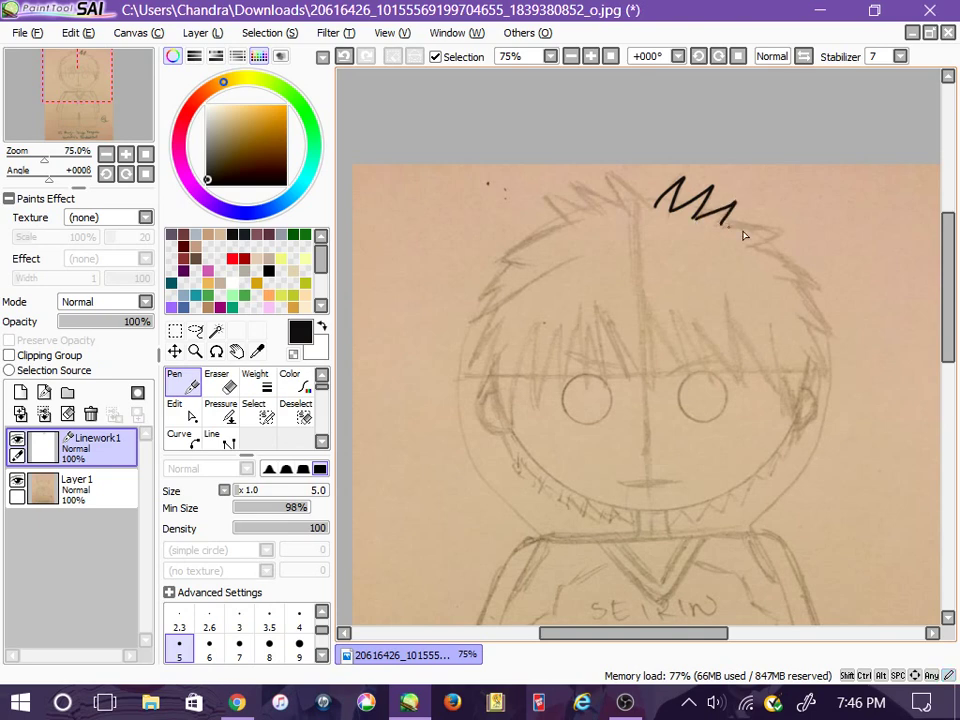
Step: Trace the right side of the spiky hair outline and the right half of the fringe with the size 5 linework pen
left_click_drag(778, 280, 828, 330)
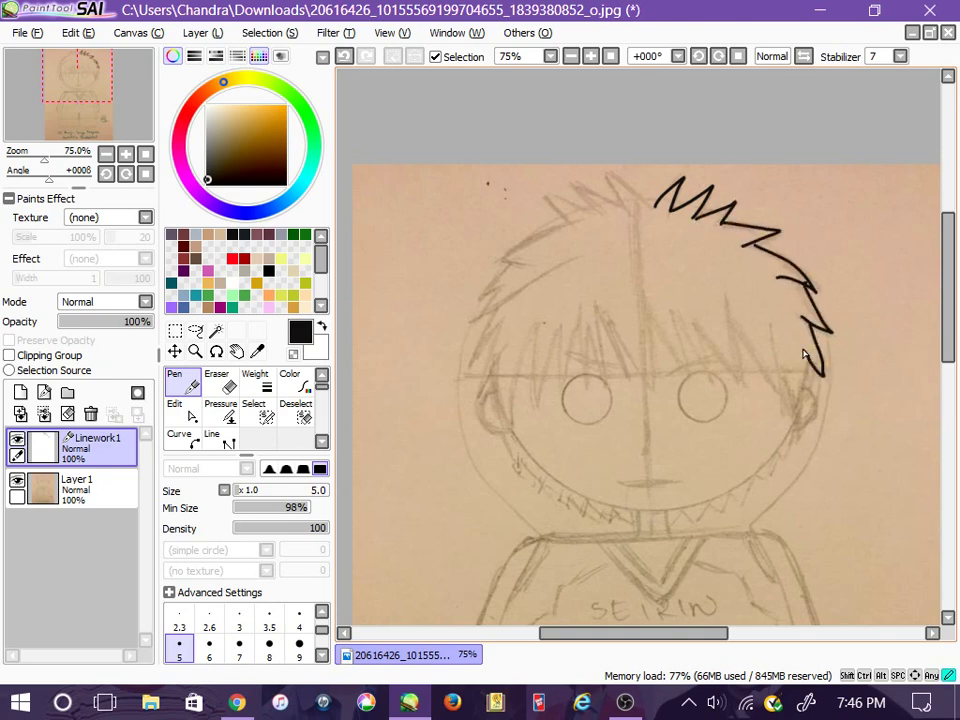
left_click_drag(733, 322, 777, 397)
mouse_move(777, 323)
left_mouse_down()
mouse_move(779, 395)
mouse_move(795, 415)
mouse_move(813, 362)
left_mouse_up()
left_click_drag(693, 319, 734, 381)
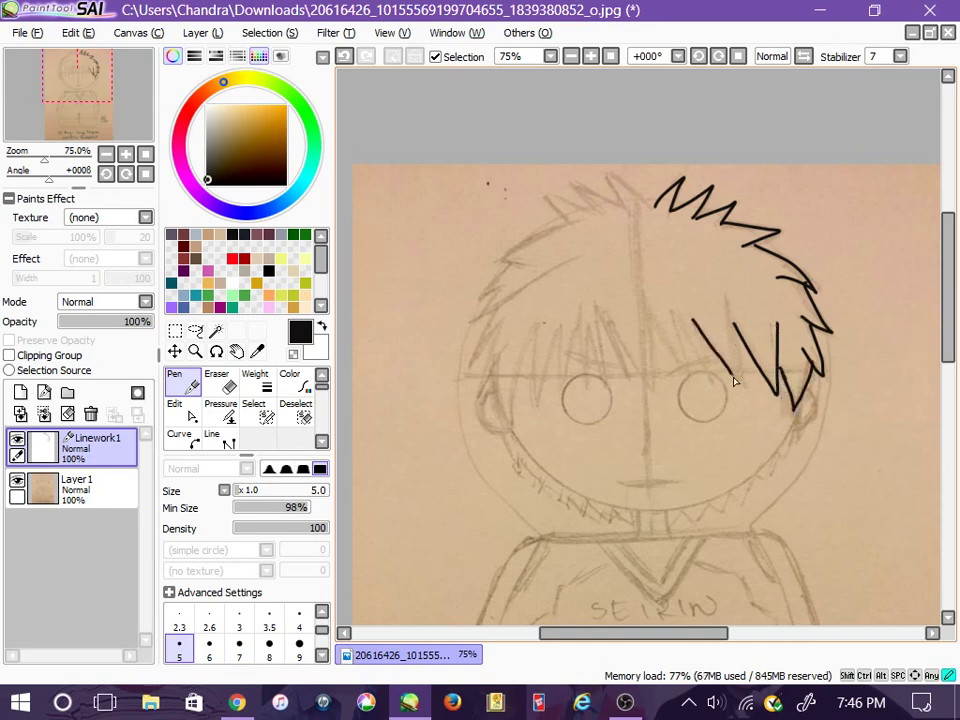
left_click_drag(675, 311, 706, 380)
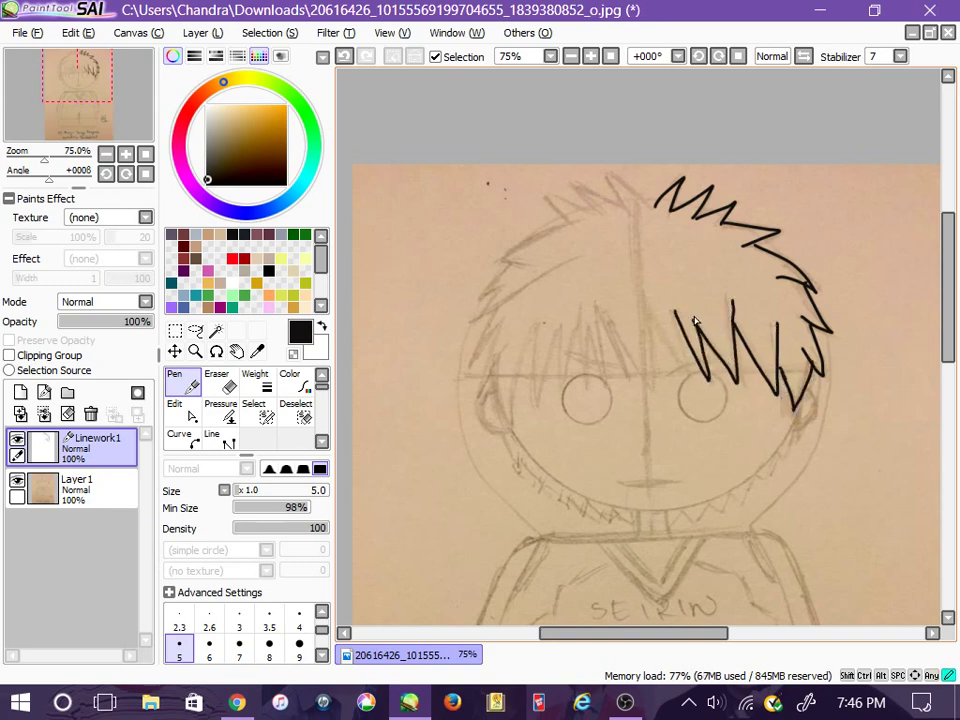
mouse_move(645, 311)
left_mouse_down()
mouse_move(686, 380)
mouse_move(681, 333)
mouse_move(678, 374)
left_mouse_up()
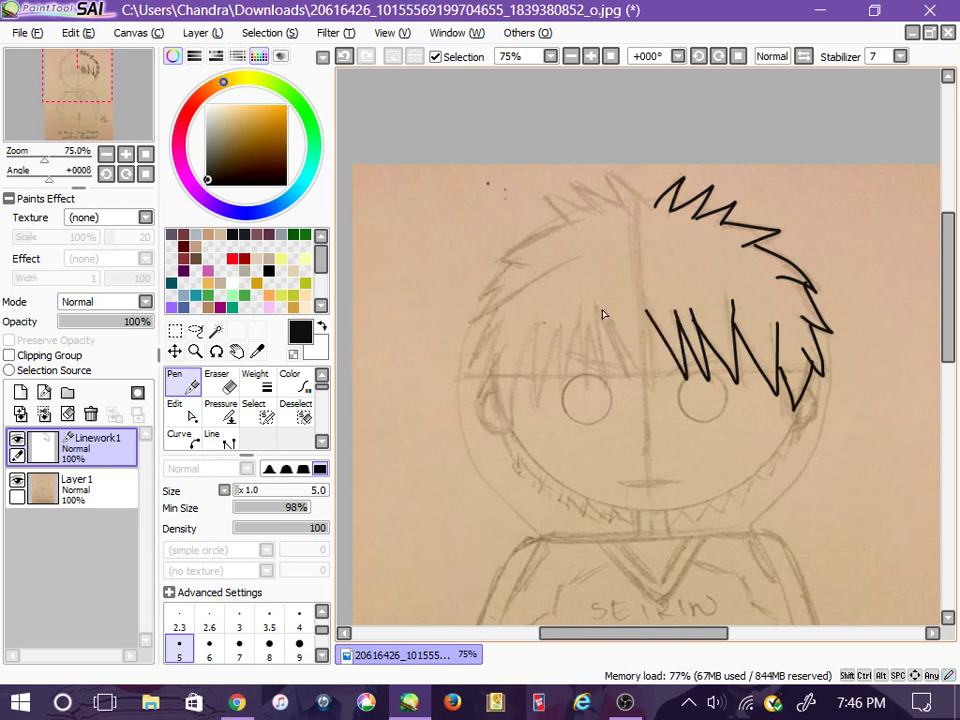
Step: Trace the left half of the fringe as narrow zigzag strands over the sketch, redoing strokes that miss the pencil lines
mouse_move(602, 315)
left_mouse_down()
mouse_move(644, 377)
mouse_move(646, 295)
left_mouse_up()
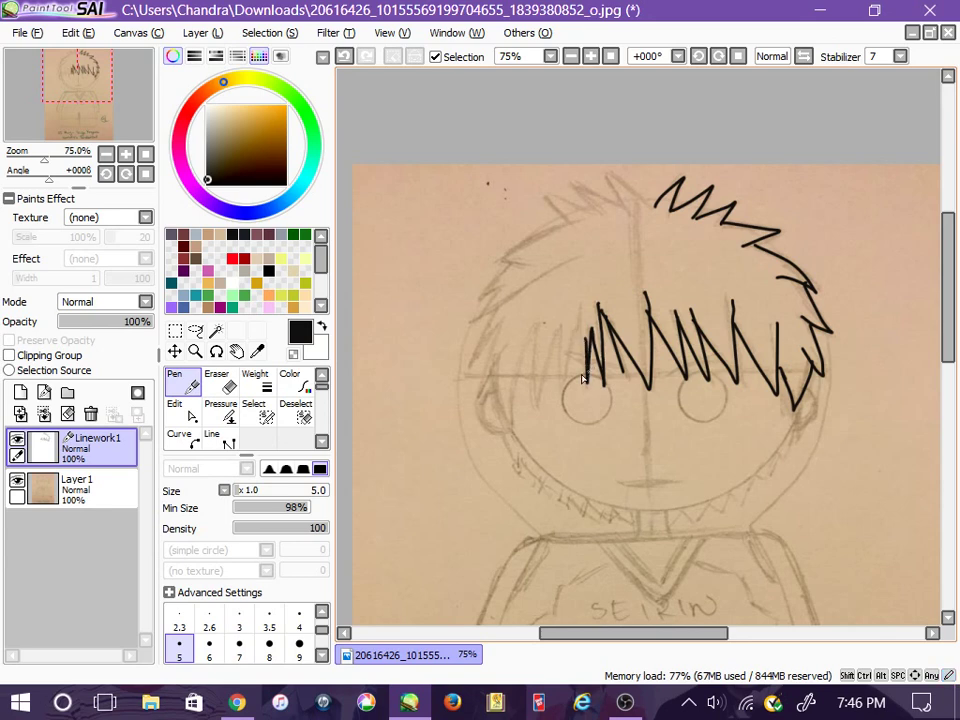
key("ctrl+z")
mouse_move(592, 306)
left_mouse_down()
mouse_move(605, 387)
mouse_move(594, 305)
mouse_move(612, 331)
left_mouse_up()
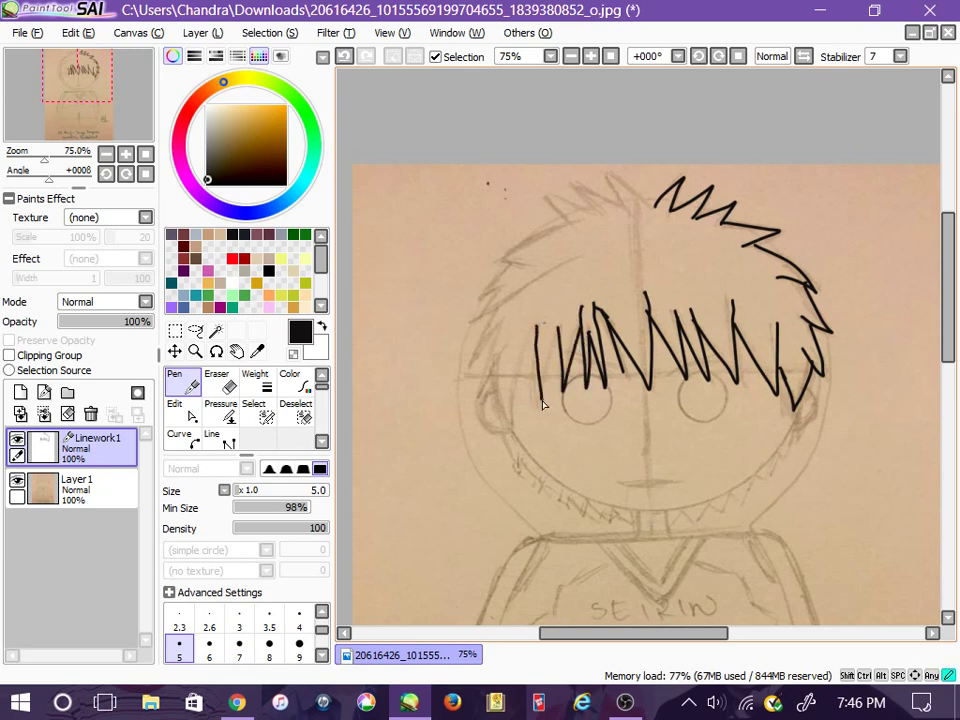
key("ctrl+z")
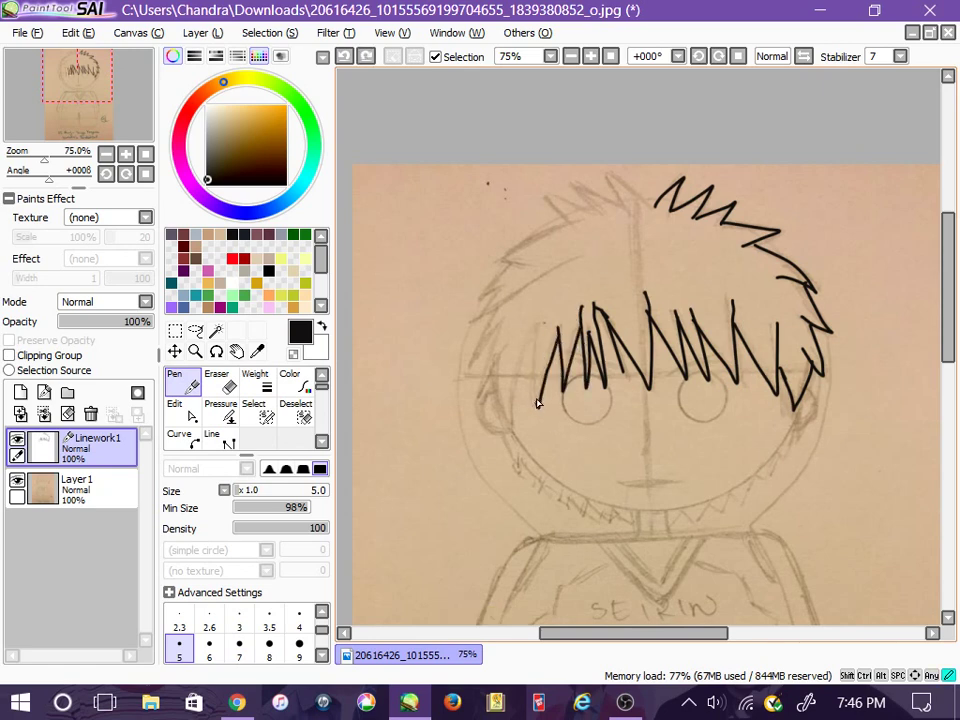
left_click_drag(540, 326, 544, 317)
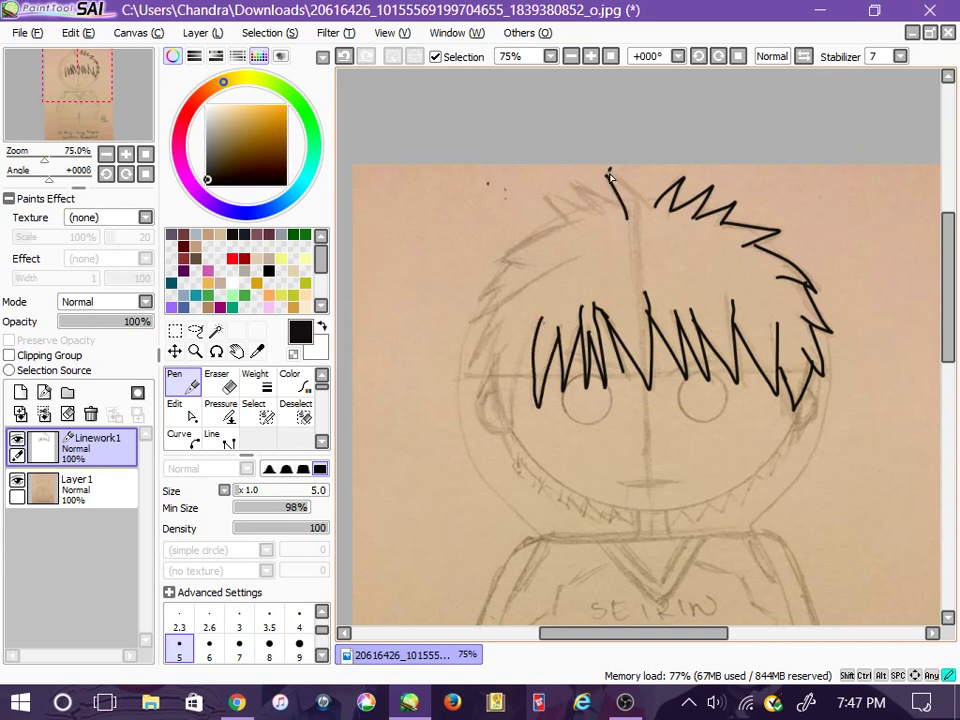
Step: Trace the spiky tufts on top of the head and the hair outline down the left side to the ear
key("ctrl+z")
left_click_drag(608, 182, 652, 214)
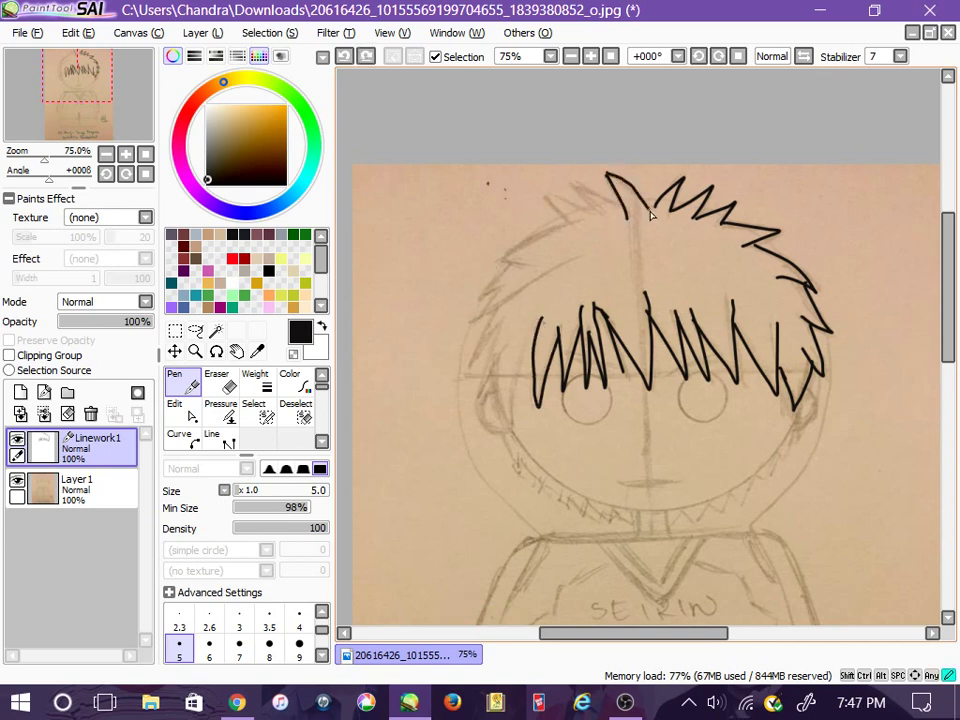
left_click(652, 213)
key("ctrl+z")
left_click_drag(572, 186, 601, 222)
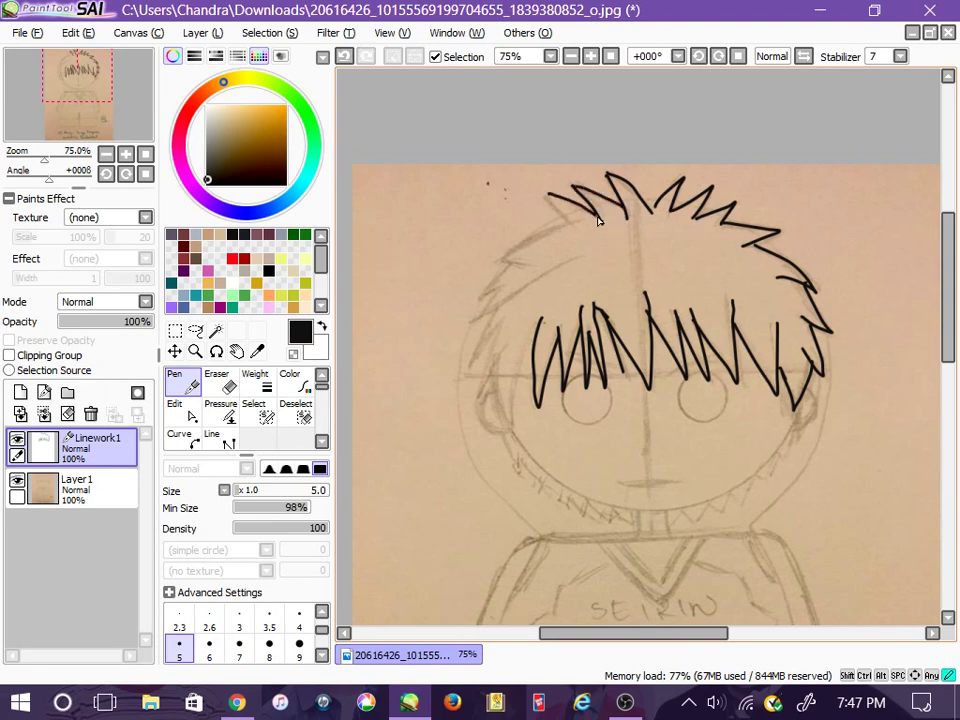
mouse_move(548, 190)
left_mouse_down()
mouse_move(590, 220)
mouse_move(501, 262)
left_mouse_up()
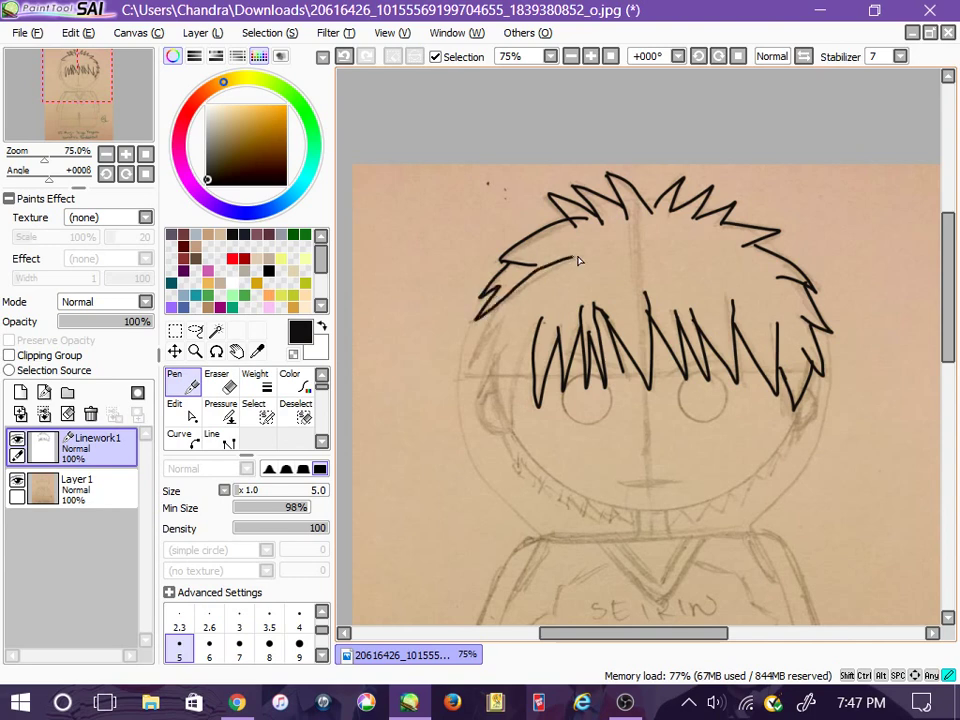
mouse_move(579, 261)
left_mouse_down()
mouse_move(476, 320)
mouse_move(500, 400)
mouse_move(543, 333)
left_mouse_up()
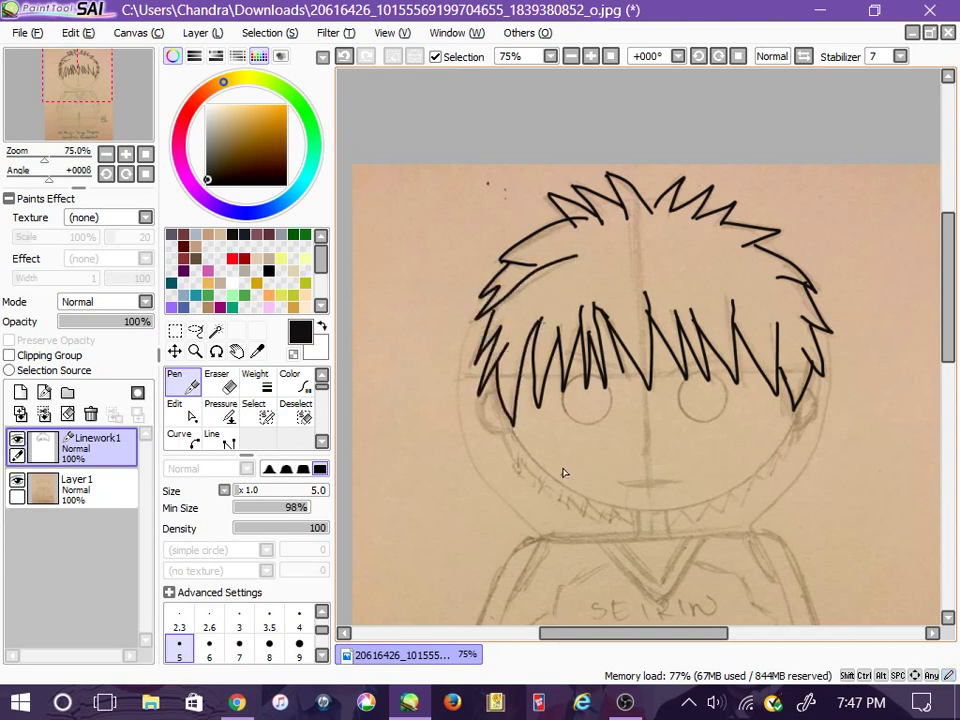
Step: Adjust the control points of the hair strokes so the outline and fringe line ends meet cleanly
left_click(178, 408)
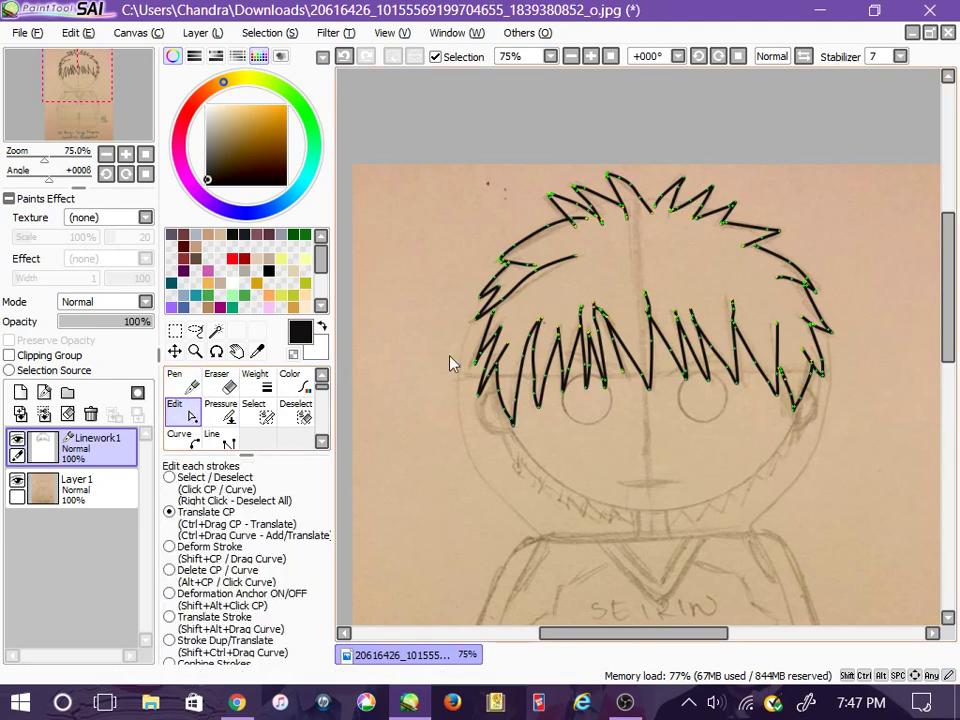
mouse_move(532, 275)
left_mouse_down()
mouse_move(501, 303)
mouse_move(500, 266)
left_mouse_up()
left_click(499, 305)
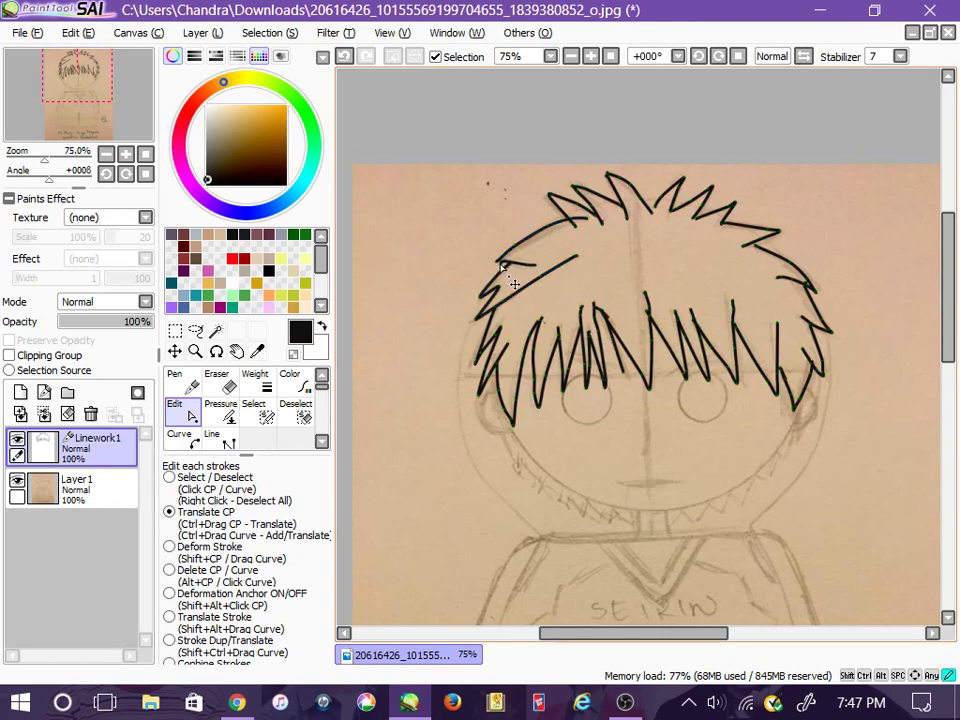
left_click(588, 219)
left_click_drag(588, 220, 569, 220)
left_click(580, 227)
left_click_drag(654, 209, 651, 211)
left_click(780, 370)
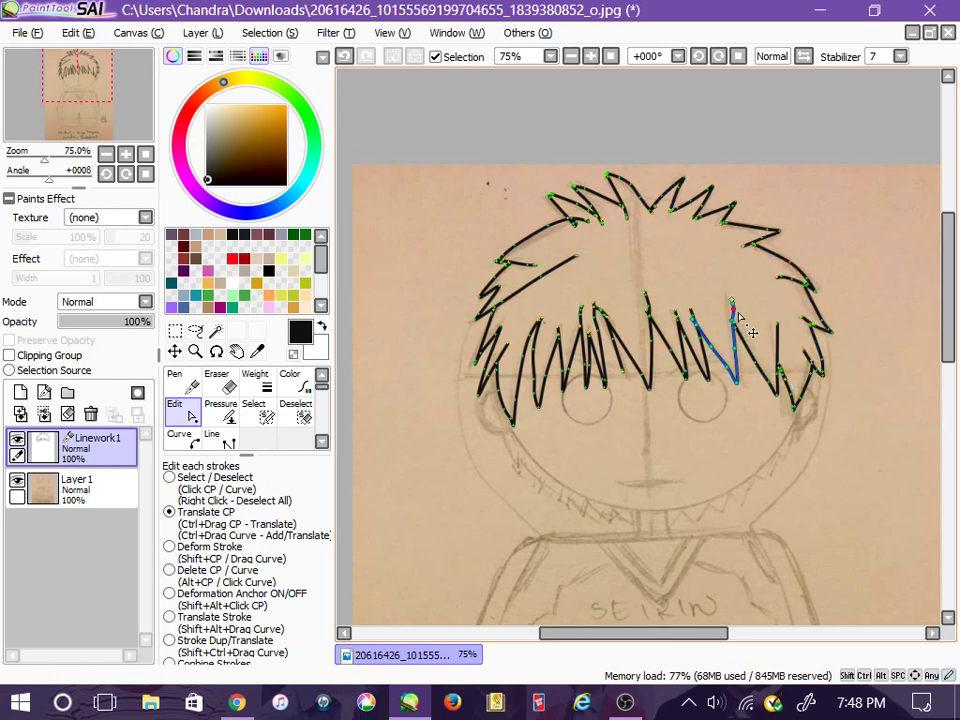
left_click_drag(737, 314, 733, 306)
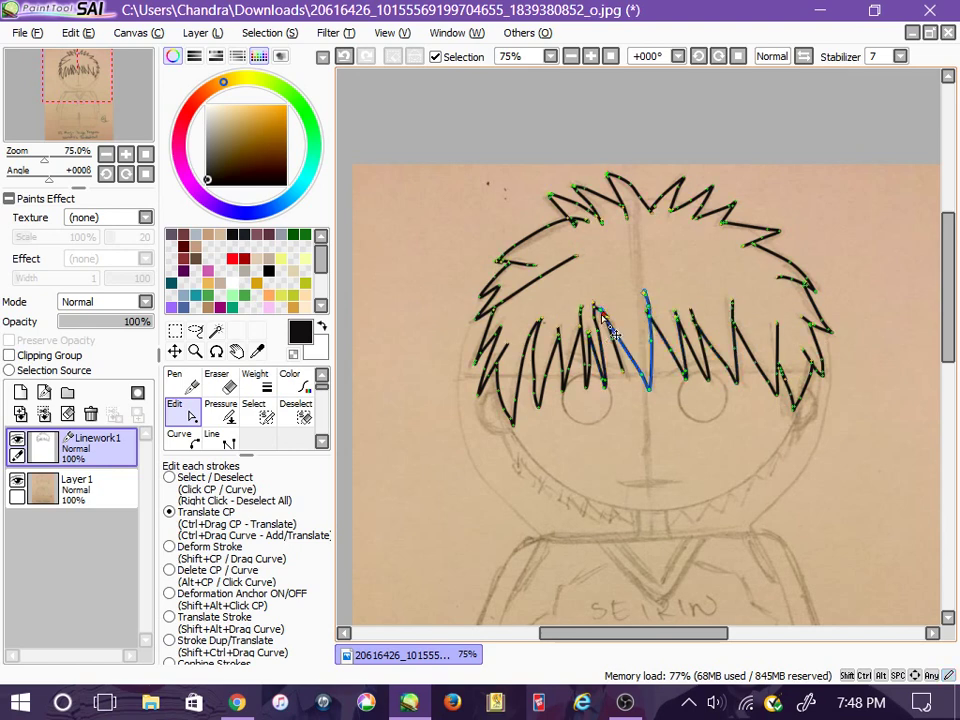
Step: Trace the jawline with a size 5 Curve stroke running from the left hair strand around the chin to the right one
left_click(179, 437)
left_click(179, 645)
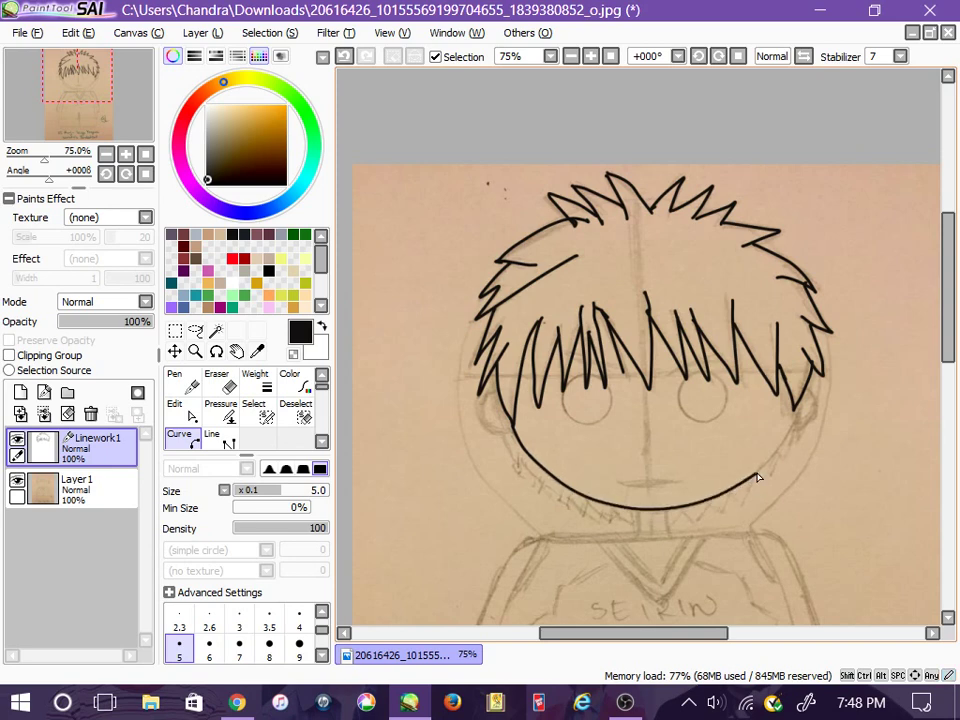
left_click(799, 407)
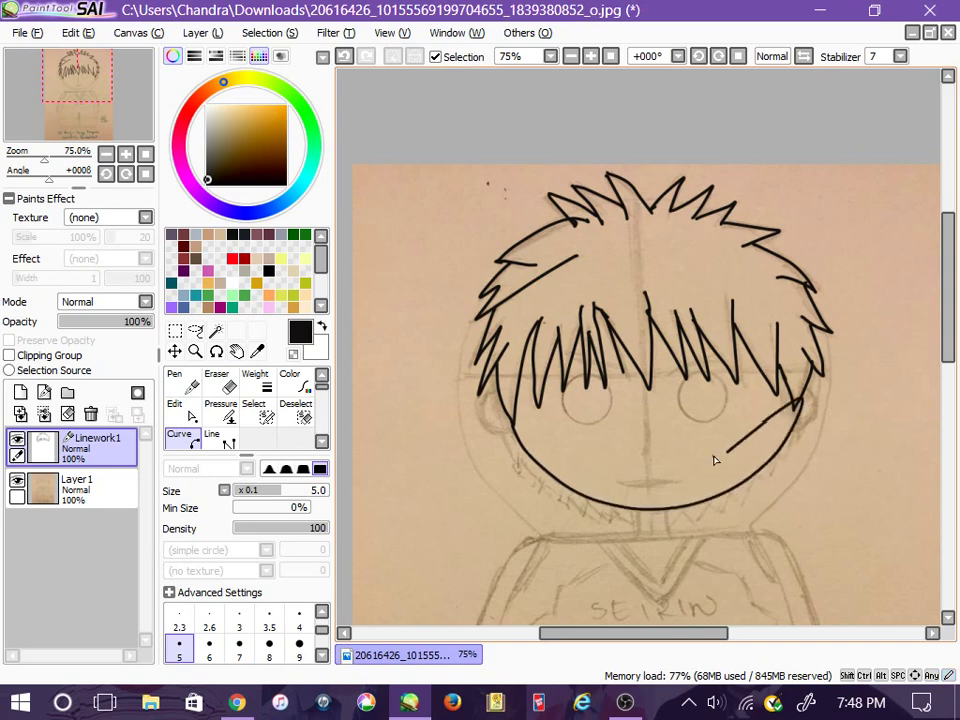
left_click(185, 383)
Step: Trace the left ear with a short Curve stroke between the side hair and the jawline
left_click(180, 437)
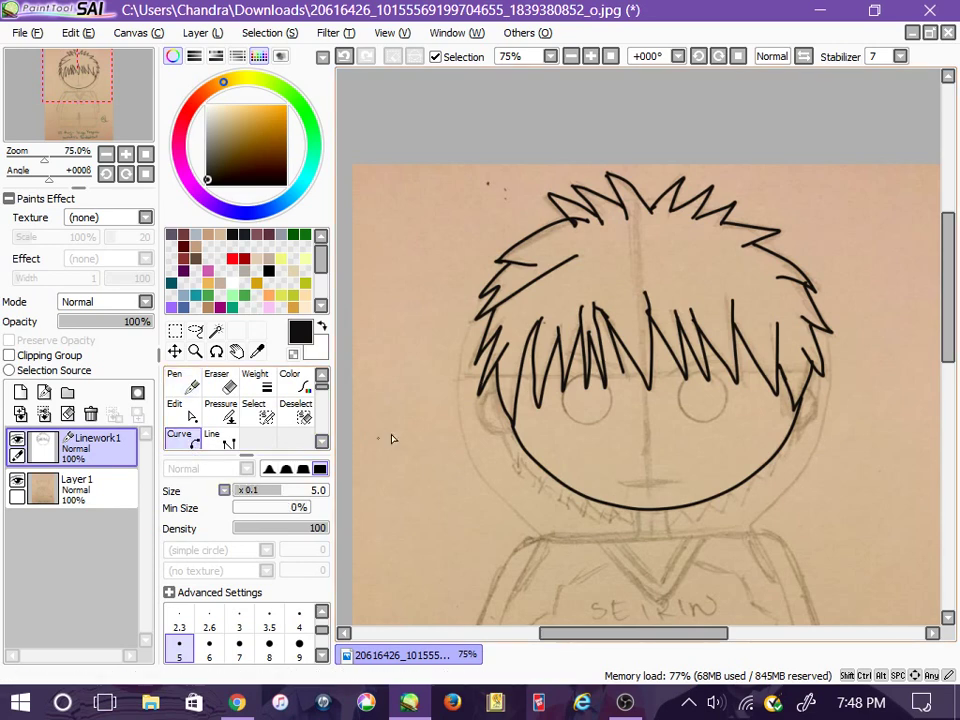
left_click(488, 395)
left_click(482, 414)
left_click(511, 430)
left_click(175, 380)
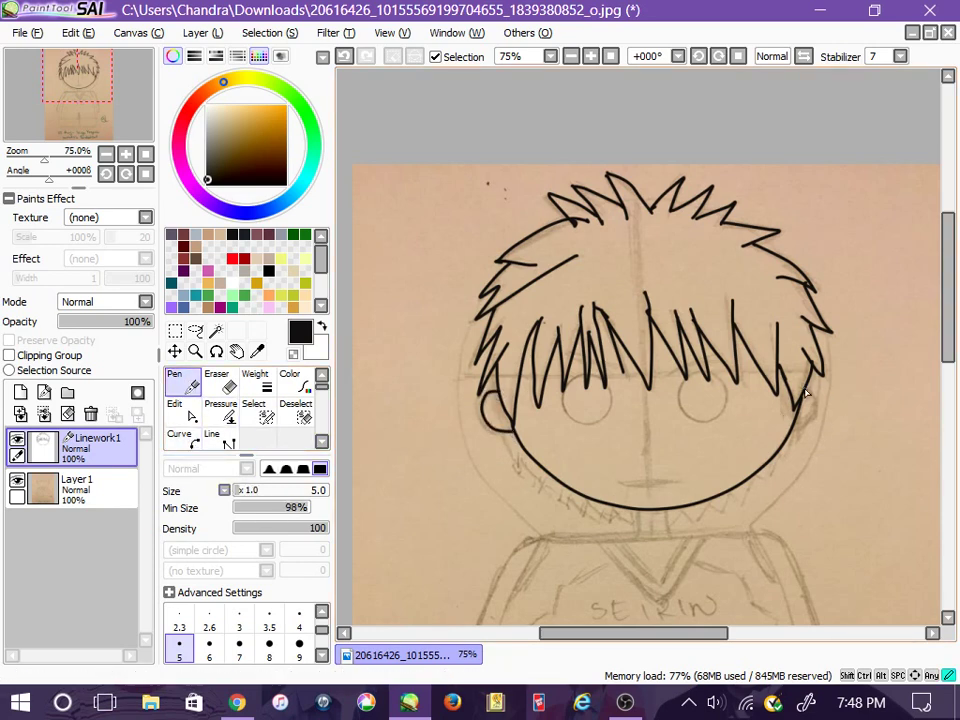
Step: Trace the right ear with a Curve stroke joining the jawline, and refine the left ear's control points
left_click(180, 437)
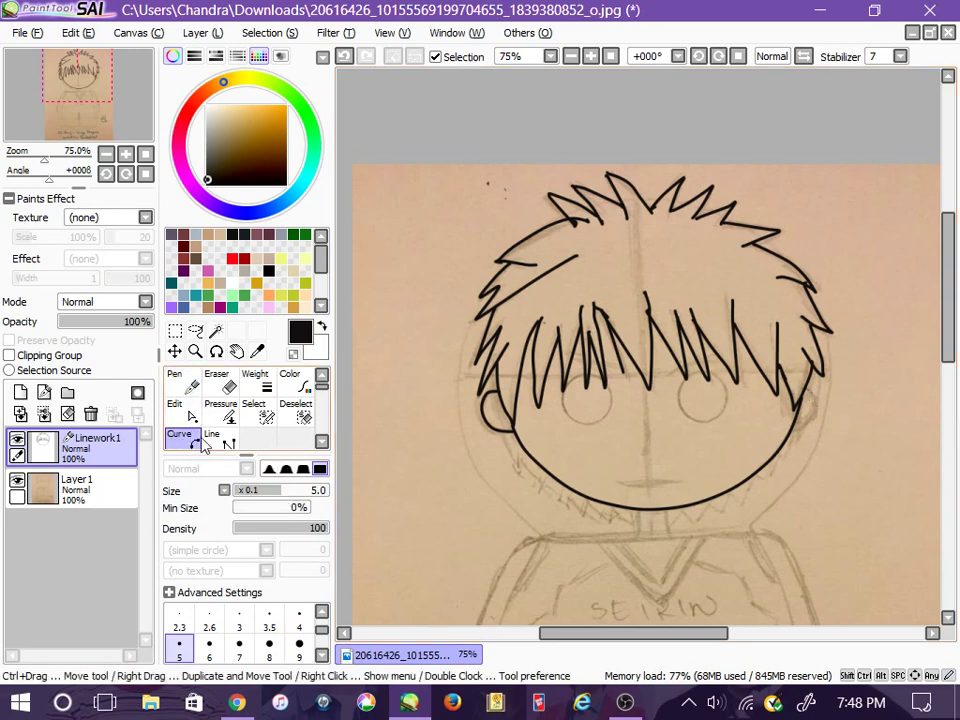
left_click(798, 392)
left_click(819, 410)
left_click(803, 433)
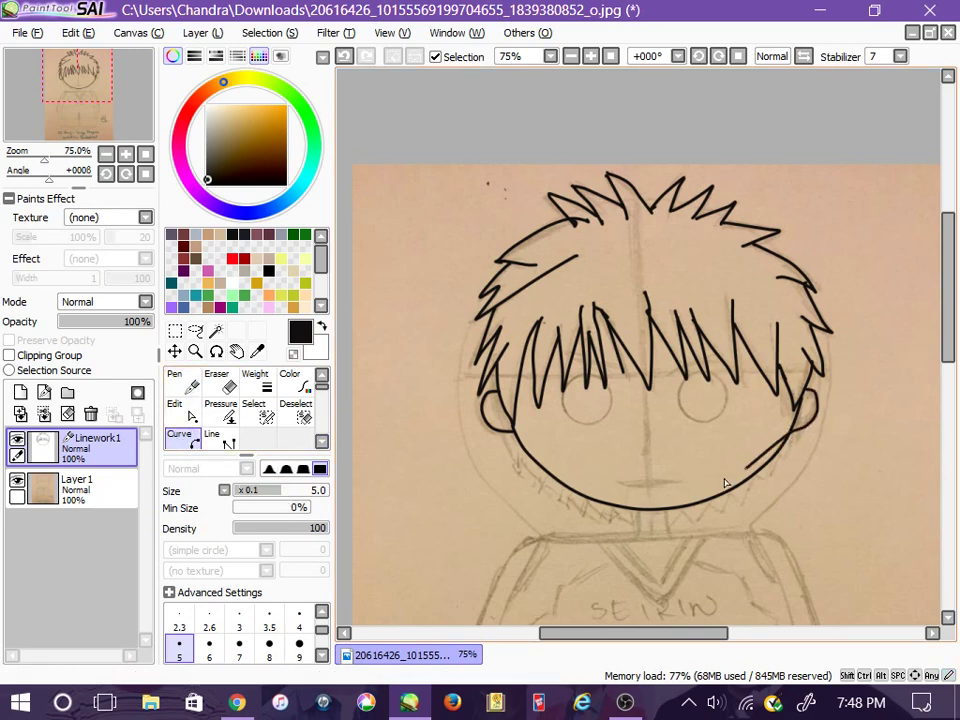
left_click(175, 380)
left_click(190, 418)
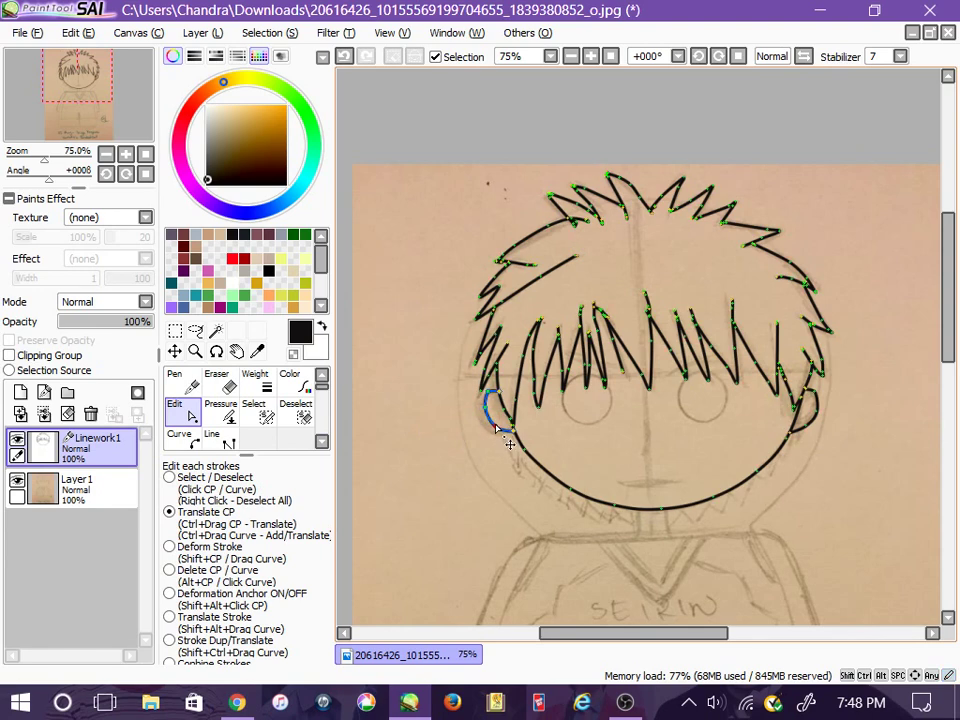
left_click(175, 380)
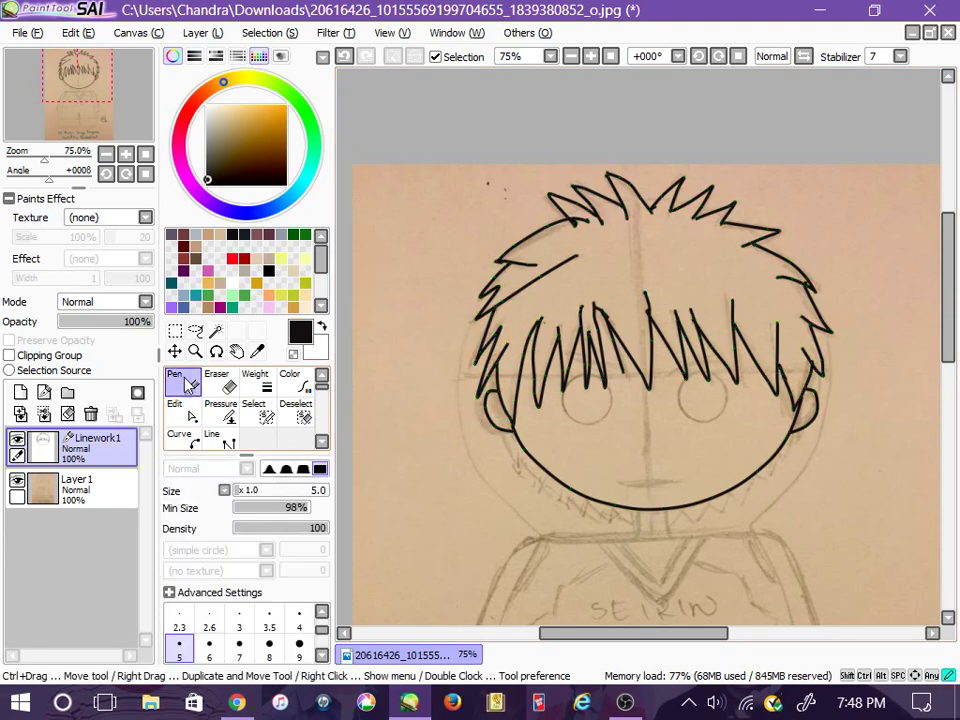
Step: Trace the left eye as a closed circle with the Curve tool and smooth its shape by moving its control points
key("Page_Up")
key("Page_Up")
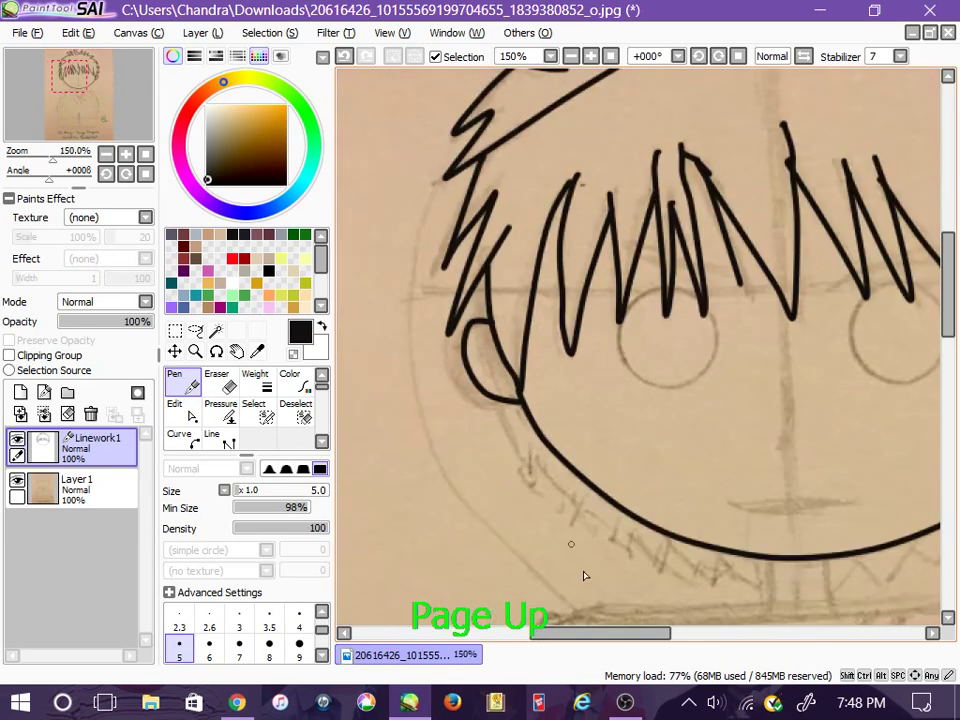
left_click_drag(589, 641, 627, 640)
left_click(179, 434)
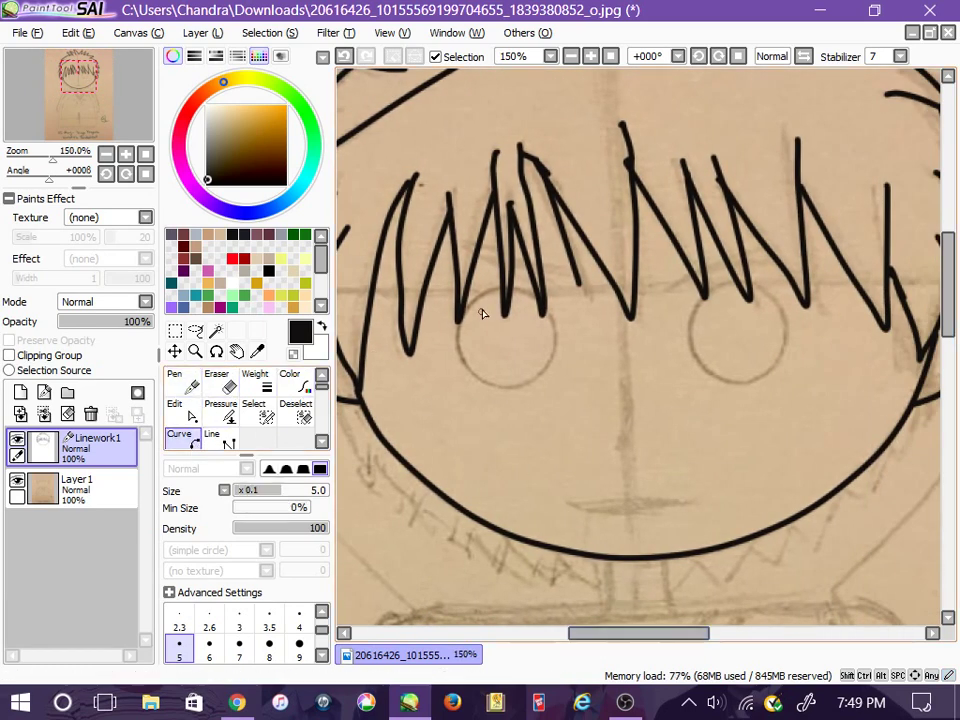
left_click(517, 291)
left_click(549, 321)
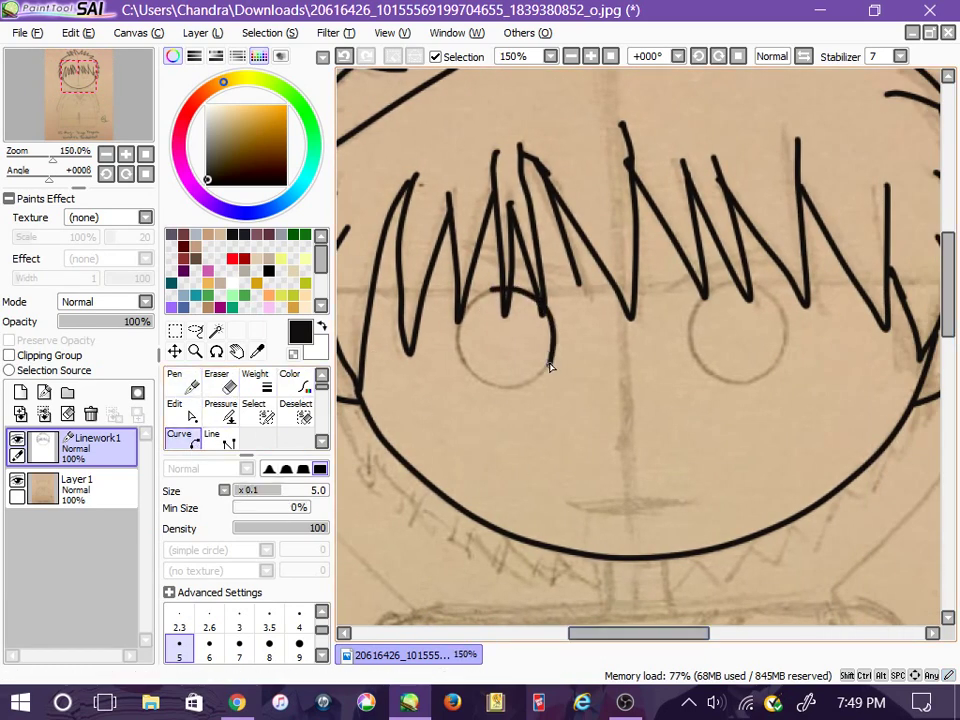
left_click(550, 368)
left_click(508, 389)
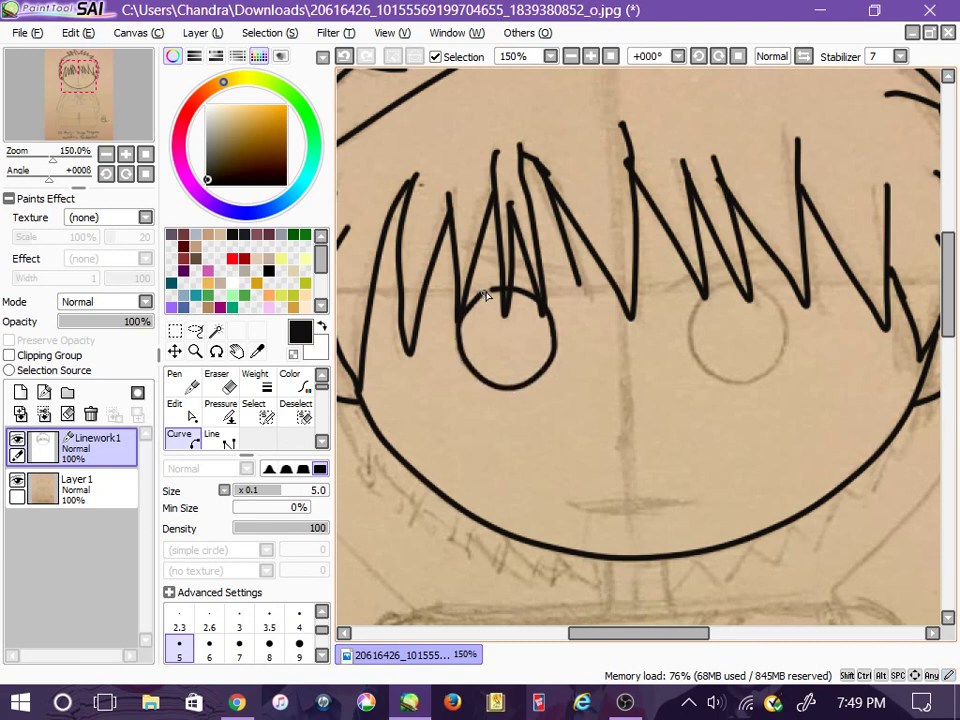
left_click(181, 409)
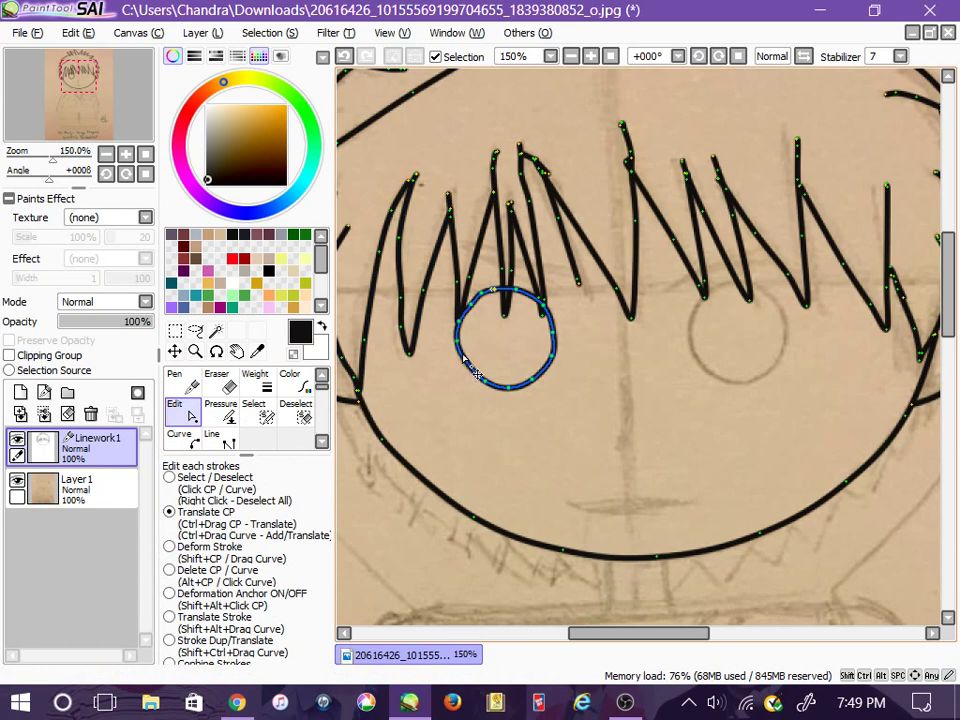
left_click(480, 381)
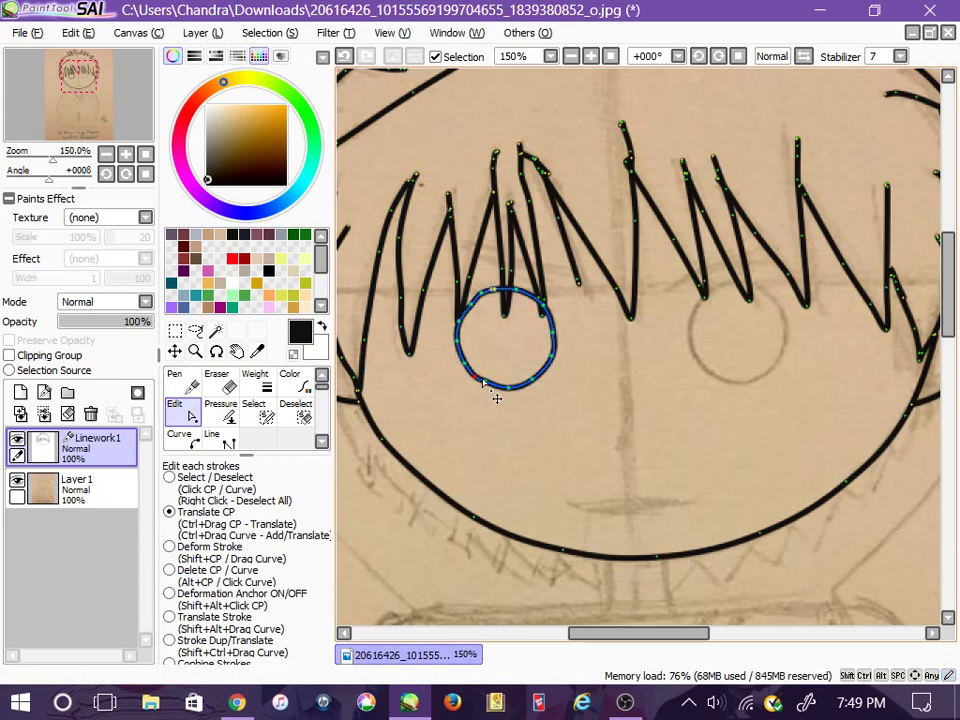
Step: Trace the right eye as a closed circle with the Curve tool and refine its control points
left_click(181, 437)
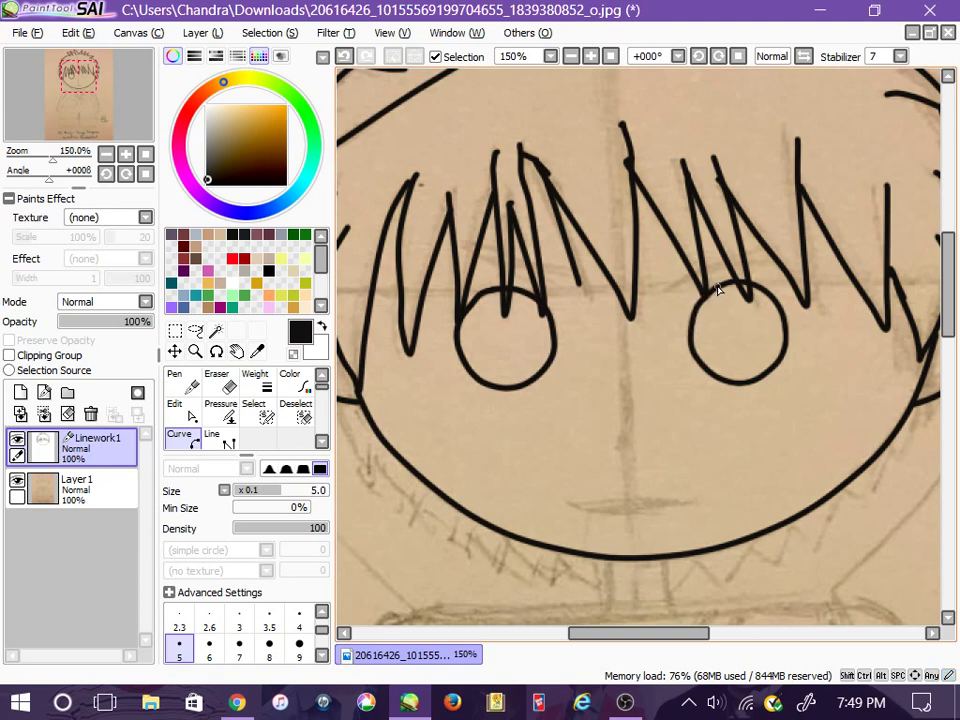
left_click(178, 382)
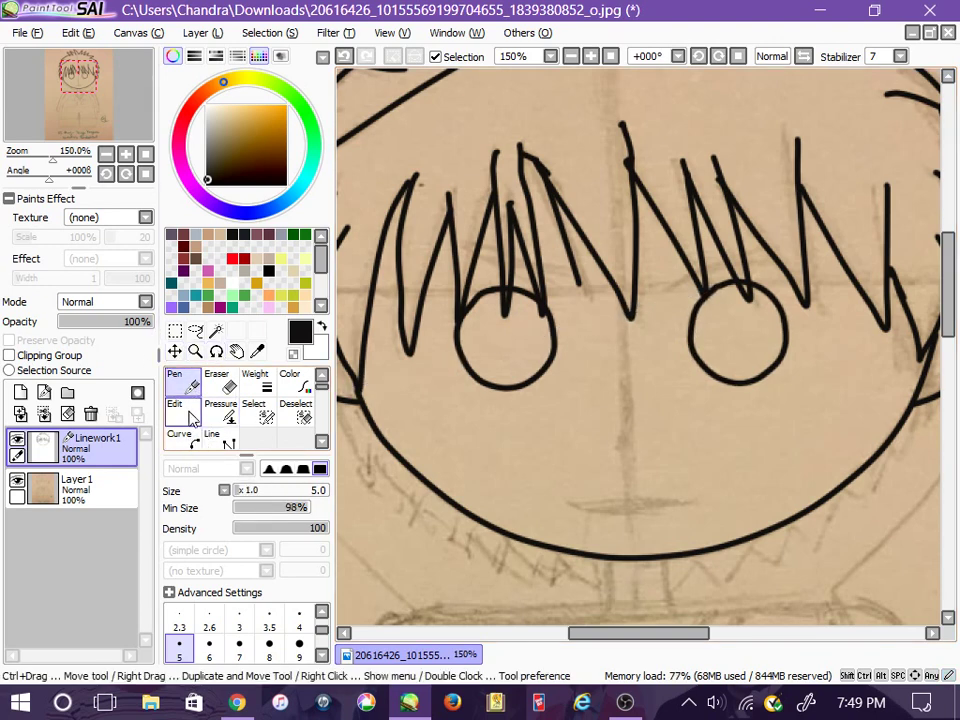
left_click(190, 414)
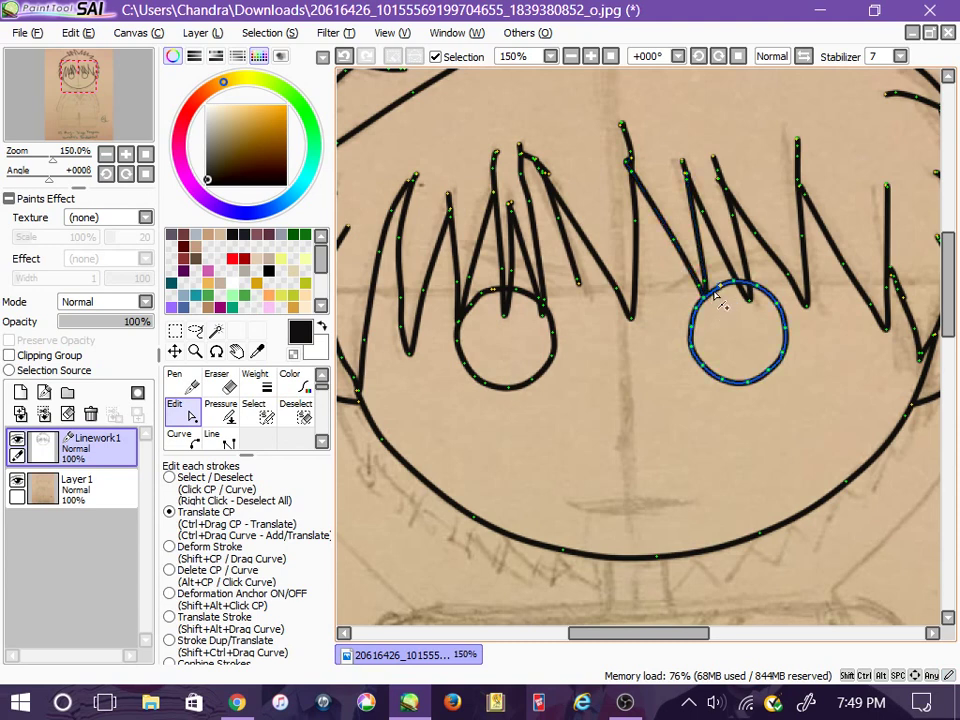
Step: Draw thick slanted eyebrows above both eyes with the Pen tool at size 9
left_click(195, 438)
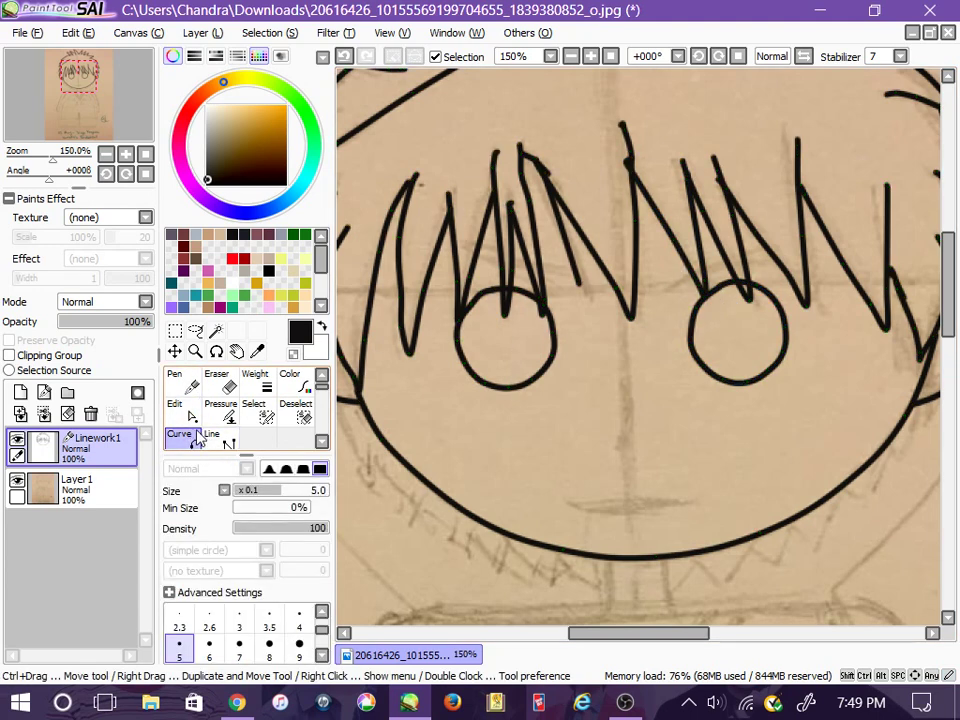
left_click(178, 382)
left_click(299, 645)
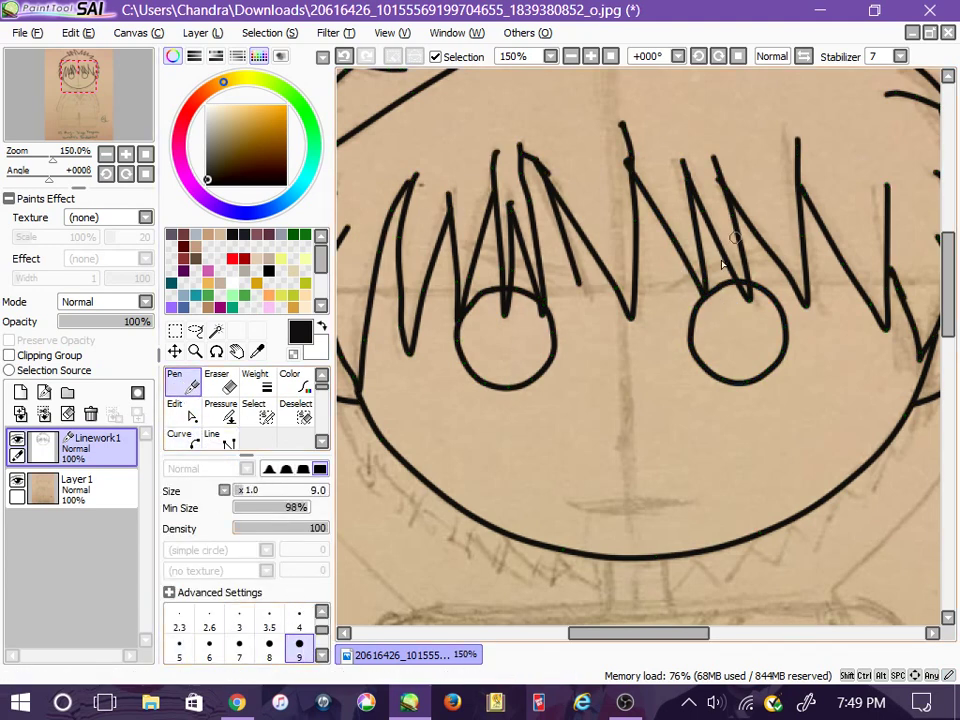
left_click_drag(678, 283, 778, 264)
mouse_move(452, 250)
left_mouse_down()
mouse_move(540, 273)
mouse_move(566, 292)
left_mouse_up()
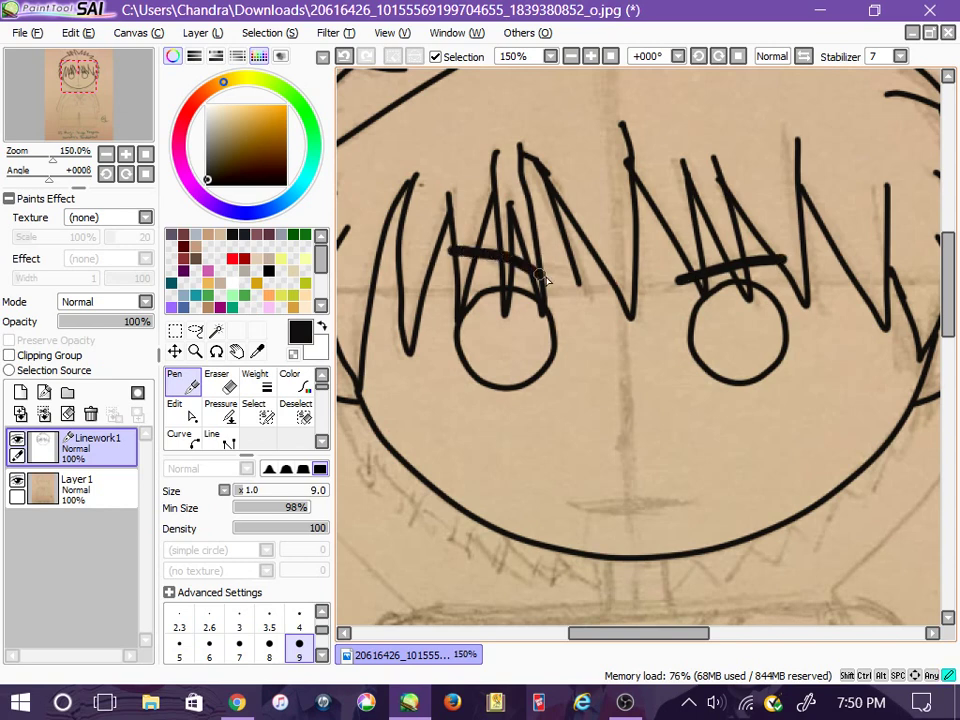
Step: Reshape both eyebrows by moving their control points, slanting the left one straight down toward the nose
left_click(180, 410)
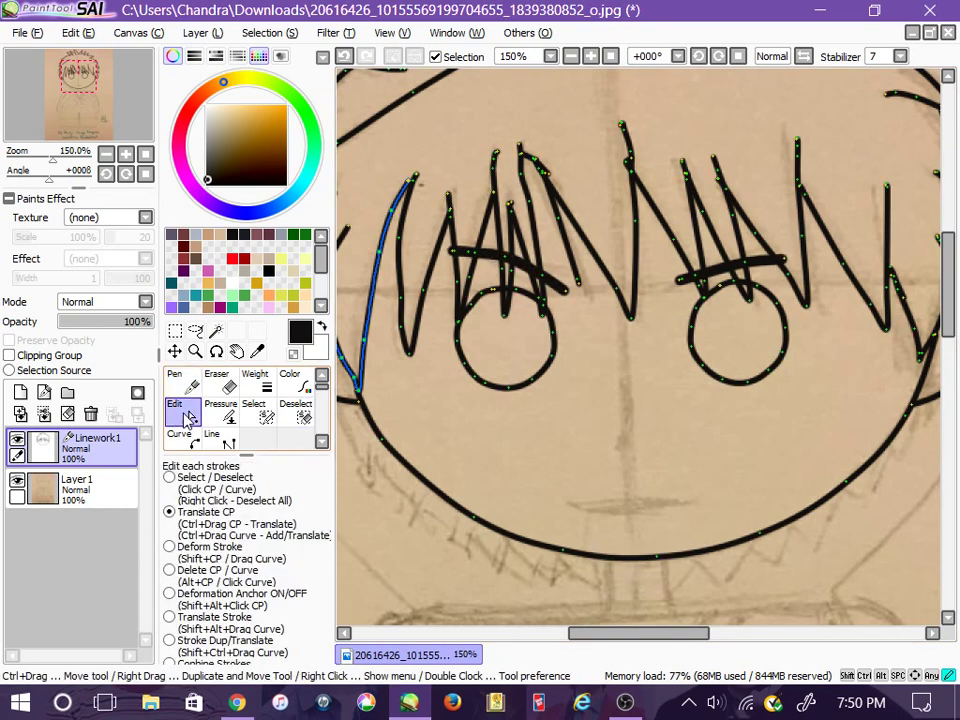
left_click(478, 256)
mouse_move(454, 252)
left_mouse_down()
mouse_move(447, 256)
mouse_move(484, 262)
left_mouse_up()
left_click(470, 254)
left_click_drag(566, 291, 571, 294)
left_click_drag(684, 284, 681, 282)
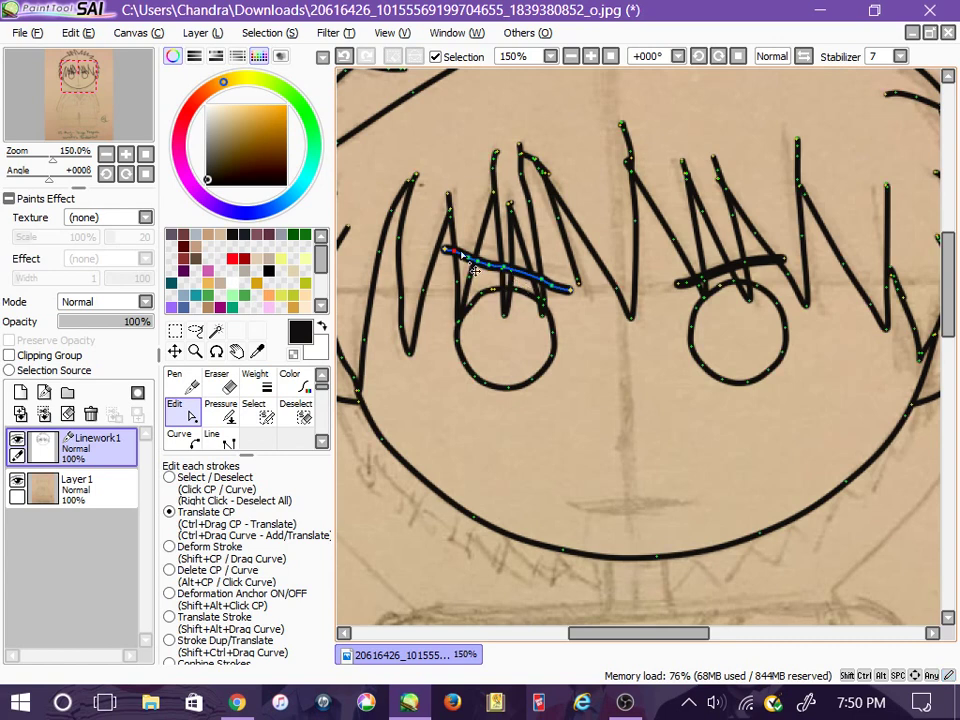
mouse_move(447, 249)
left_mouse_down()
mouse_move(445, 258)
mouse_move(457, 258)
left_mouse_up()
left_click_drag(468, 258, 542, 282)
Step: Draw the nose as a short curved Pen stroke at size 5 on the face's centre line
left_click(176, 382)
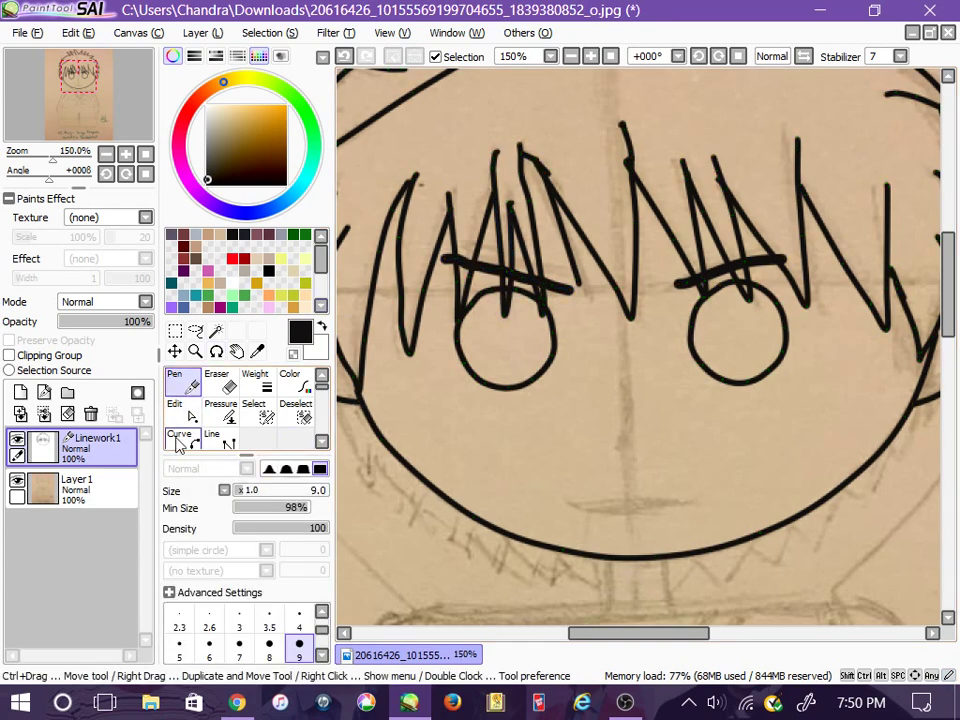
key("bracketleft")
key("bracketleft")
key("bracketleft")
key("bracketleft")
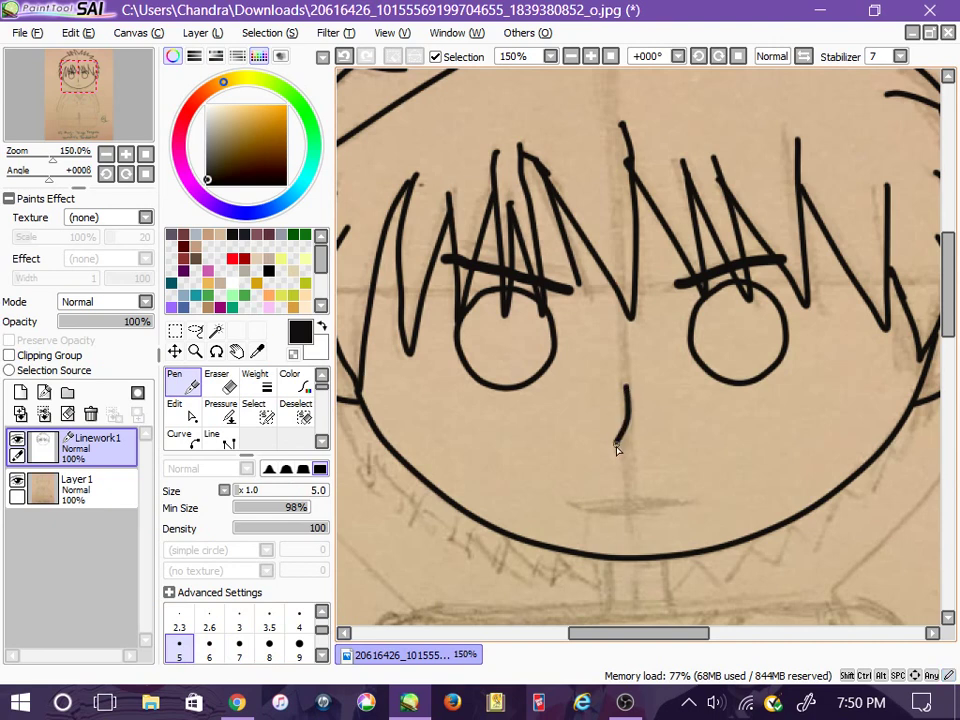
Step: Try a freehand mouth stroke, undo it, and draw the mouth as a straight horizontal line with the Line tool at size 5
left_click_drag(578, 508, 682, 511)
key("ctrl+z")
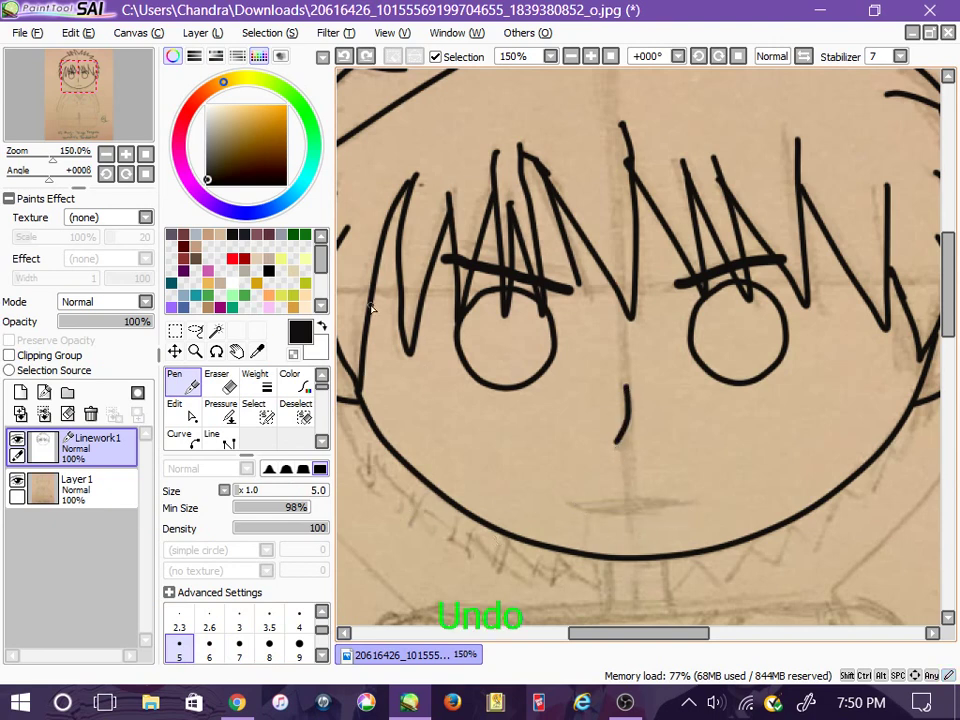
left_click(219, 439)
left_click(181, 645)
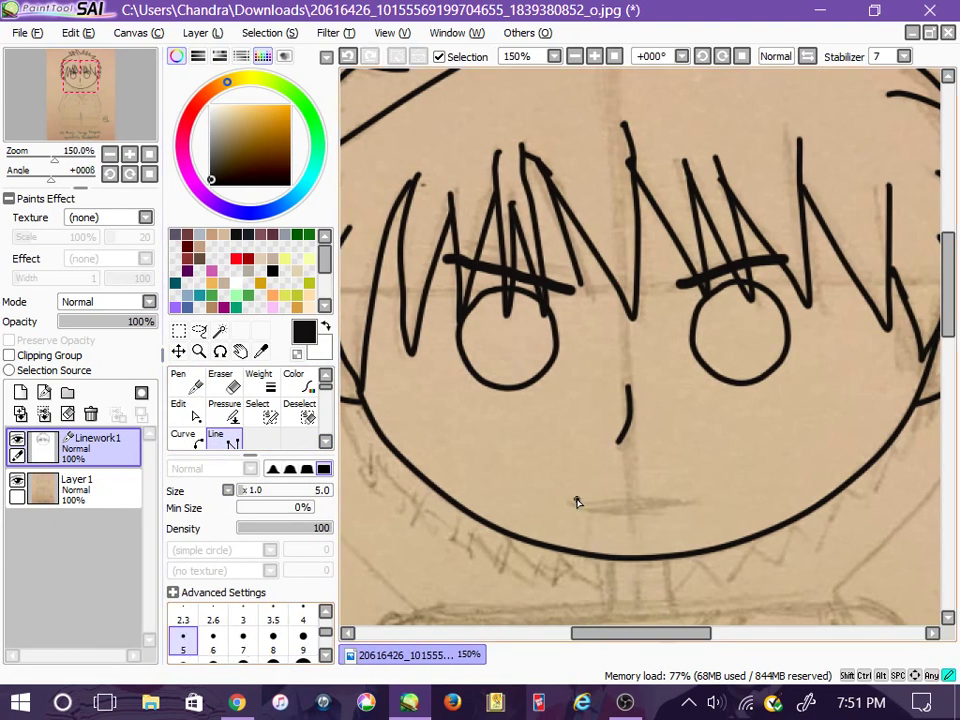
left_click_drag(574, 501, 688, 502)
Step: Trace the two neck lines, the jagged back hair from the neck to the right ear, and the right inner-ear mark with the Pen
left_click(180, 380)
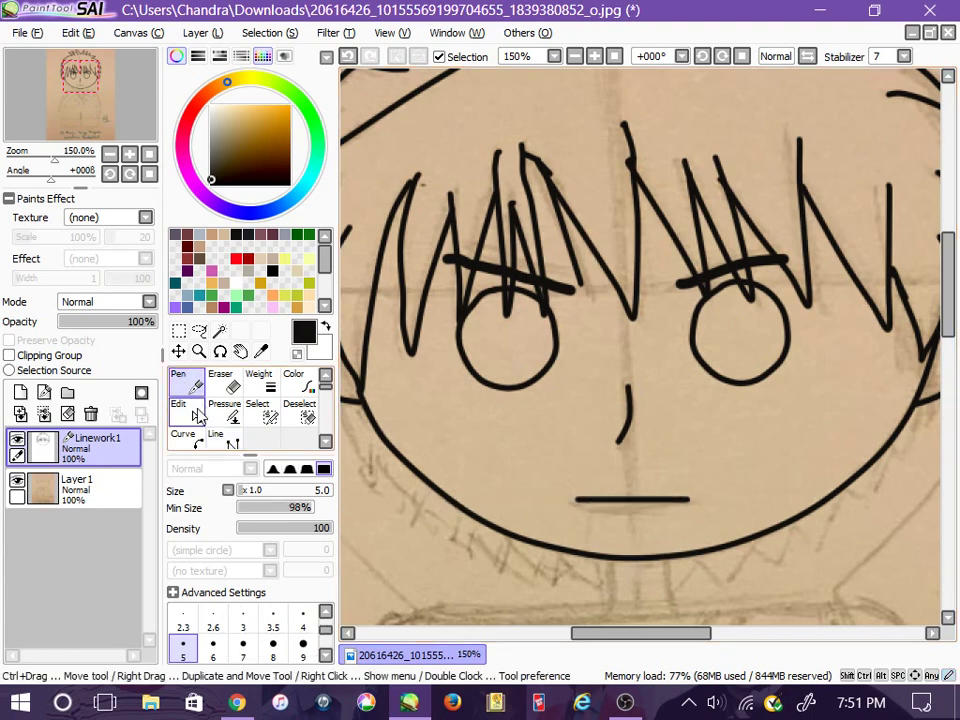
scroll(951, 362, "down", 3)
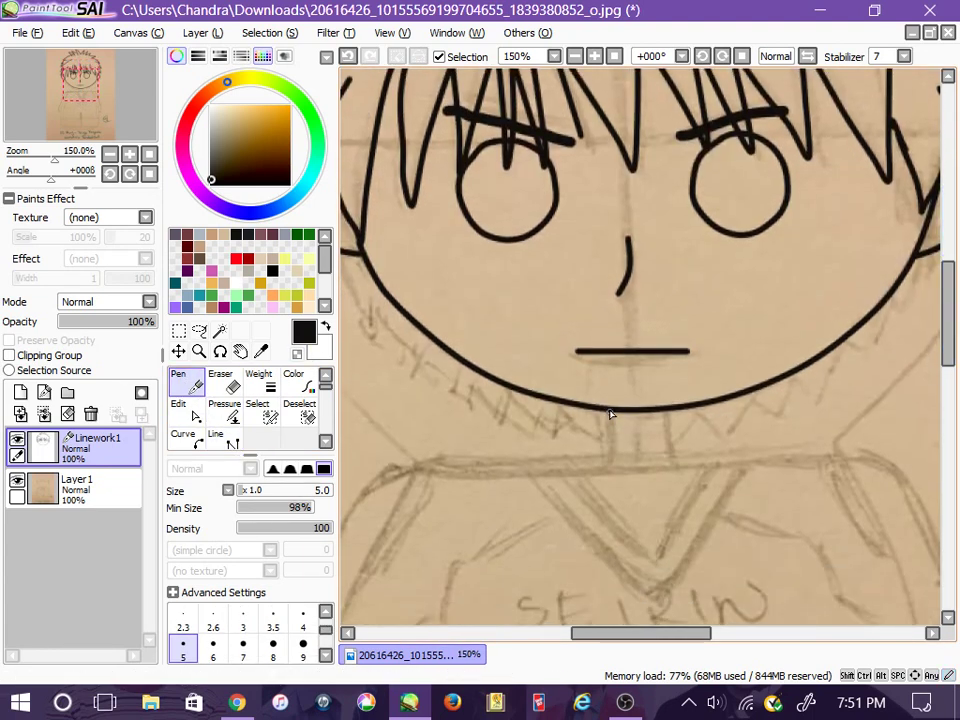
mouse_move(673, 440)
left_mouse_down()
mouse_move(720, 439)
mouse_move(751, 405)
mouse_move(775, 421)
mouse_move(799, 388)
mouse_move(811, 402)
mouse_move(846, 358)
left_mouse_up()
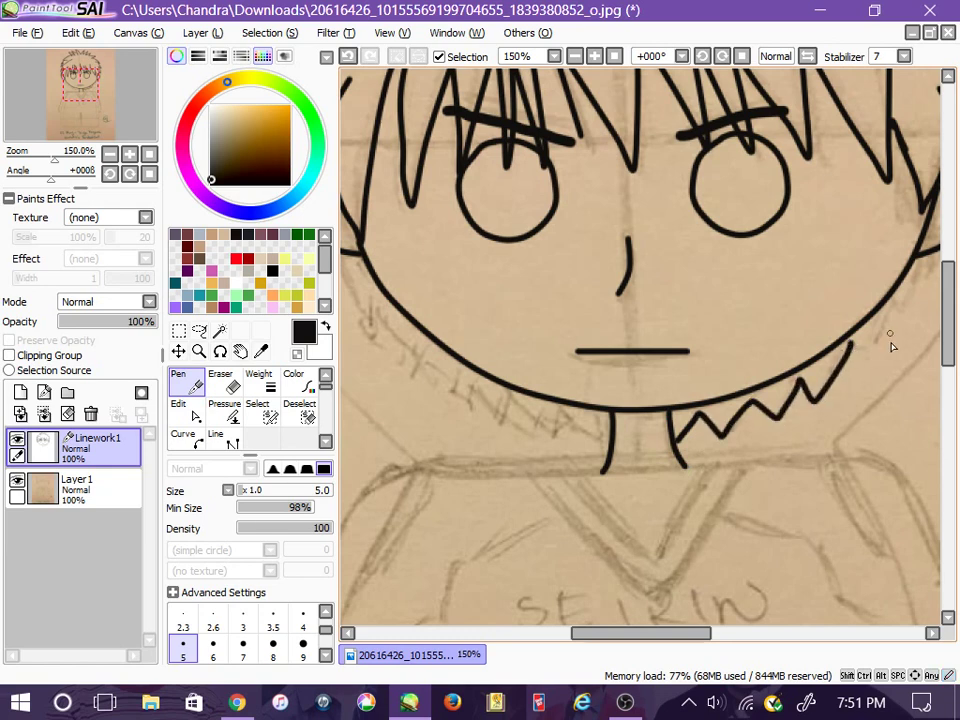
left_click_drag(669, 639, 699, 639)
mouse_move(740, 348)
left_mouse_down()
mouse_move(771, 302)
mouse_move(806, 257)
left_mouse_up()
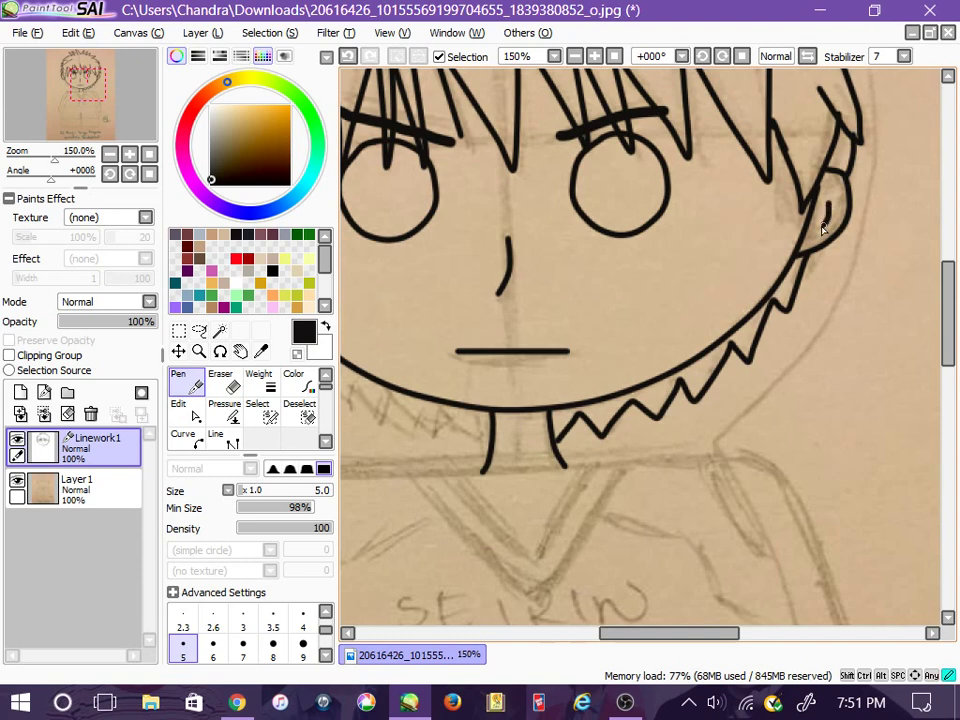
Step: Trace the jagged back hair from the left ear down to the neck and add the left inner-ear mark
left_click_drag(642, 634, 595, 633)
mouse_move(416, 258)
left_mouse_down()
mouse_move(435, 302)
mouse_move(454, 305)
mouse_move(452, 316)
mouse_move(498, 364)
mouse_move(558, 393)
left_mouse_up()
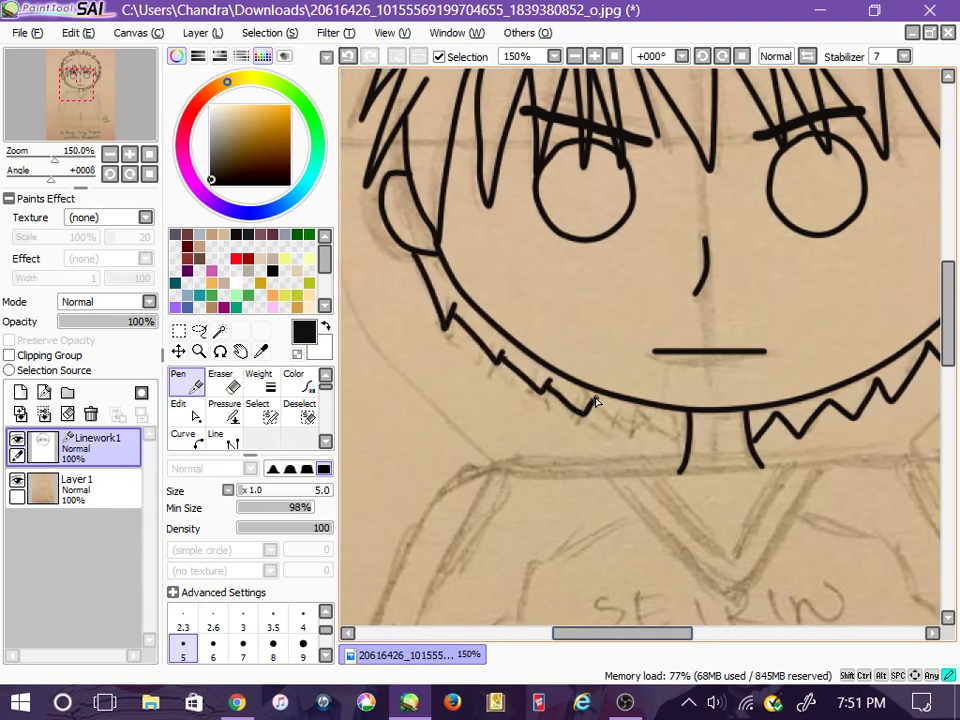
left_click_drag(638, 415, 686, 439)
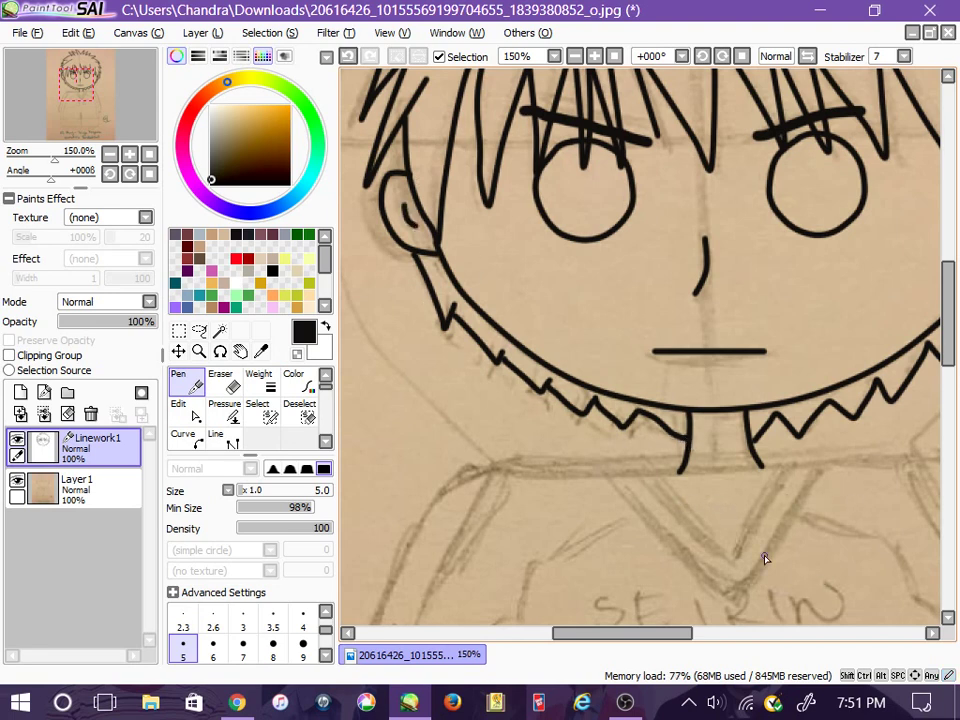
Step: Trace the left shoulder and outer arm from the neck to the rounded hand with one Curve stroke
key("Page_Down")
key("Page_Down")
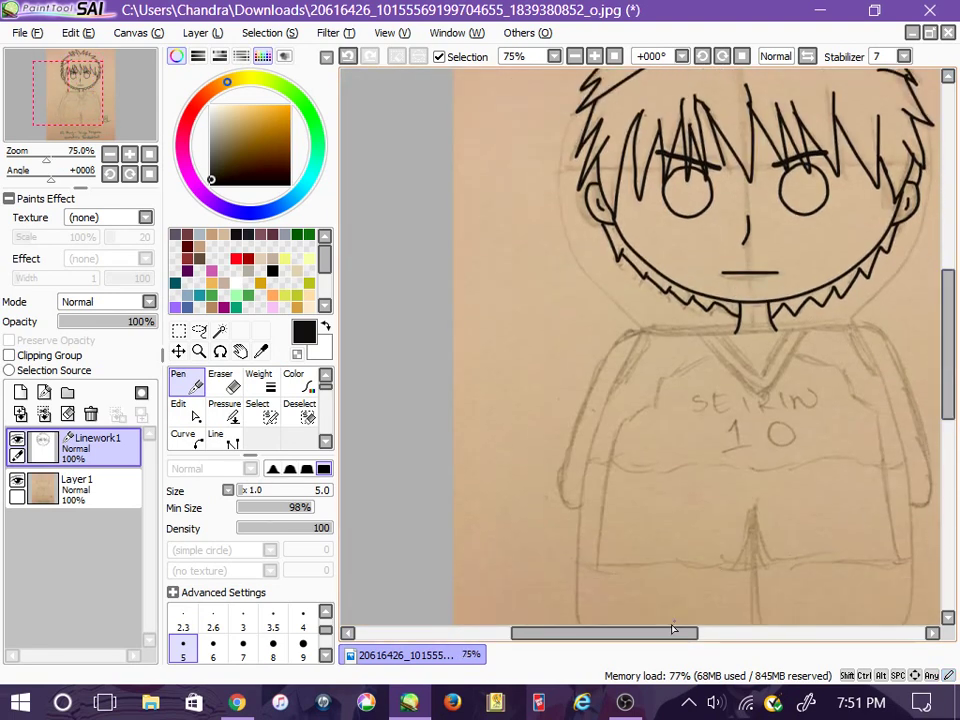
left_click_drag(673, 628, 703, 640)
left_click(195, 437)
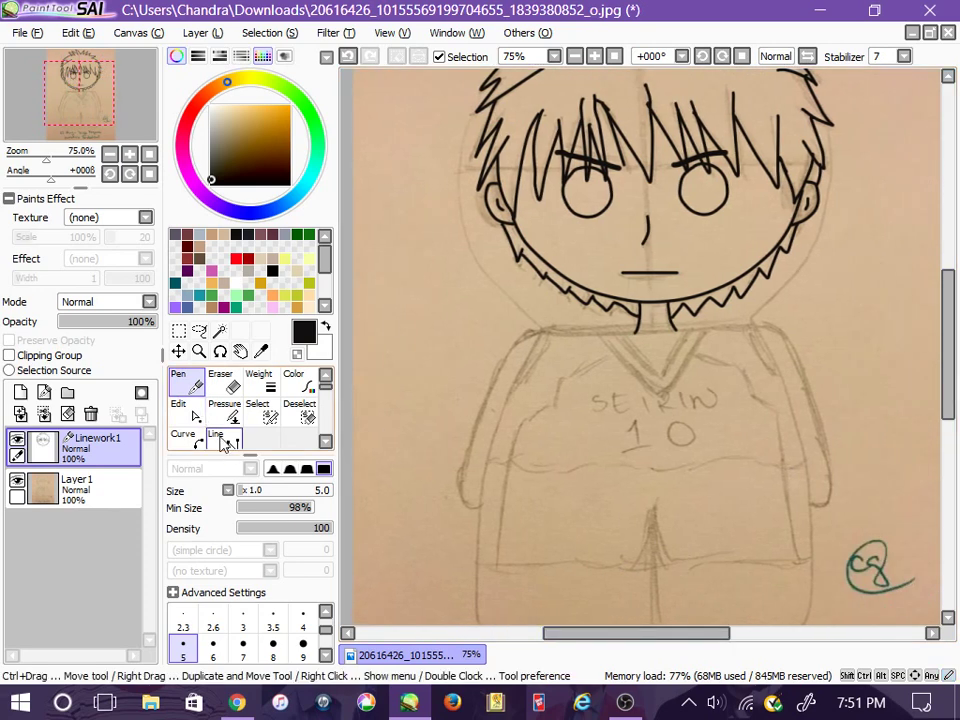
left_click(637, 331)
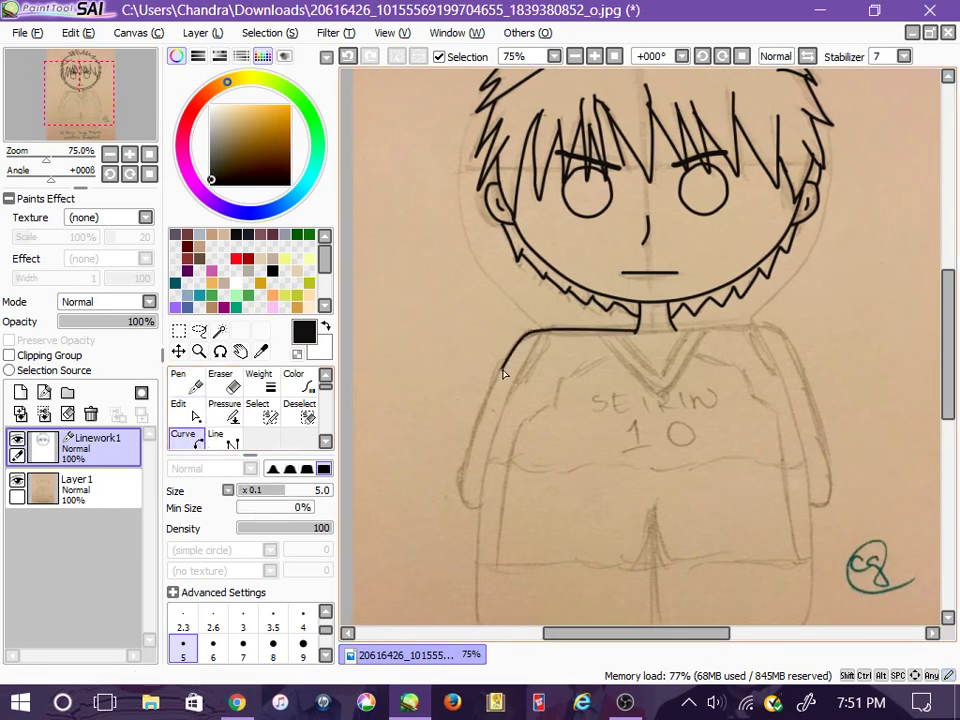
left_click(478, 509)
Step: Trace the right shoulder and outer arm from the neck to the hand with the Curve tool
left_click(188, 384)
left_click(195, 441)
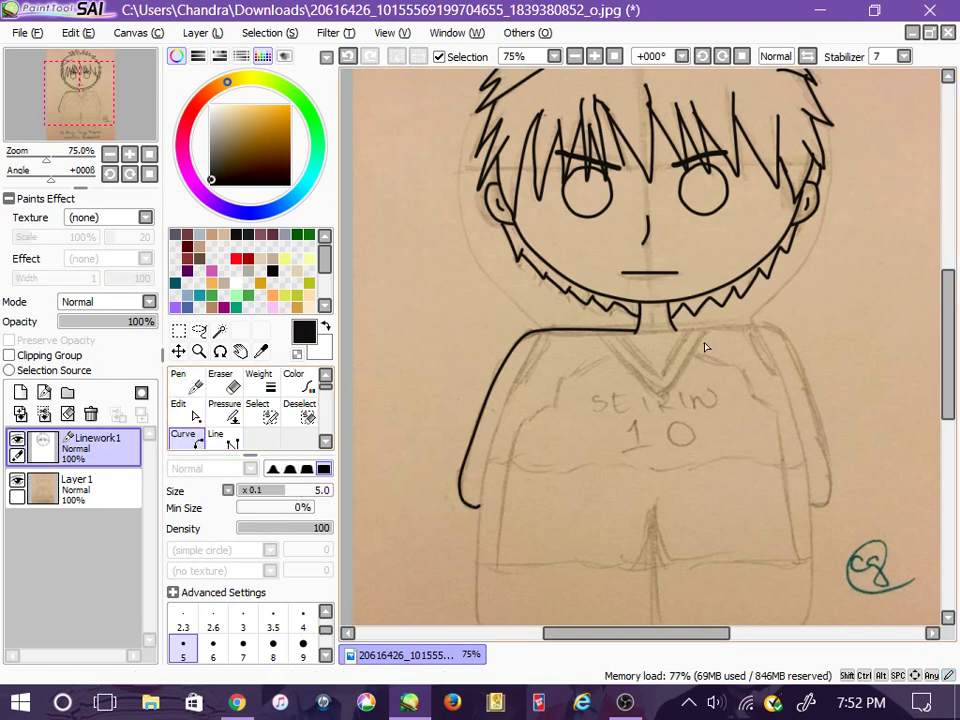
left_click(675, 329)
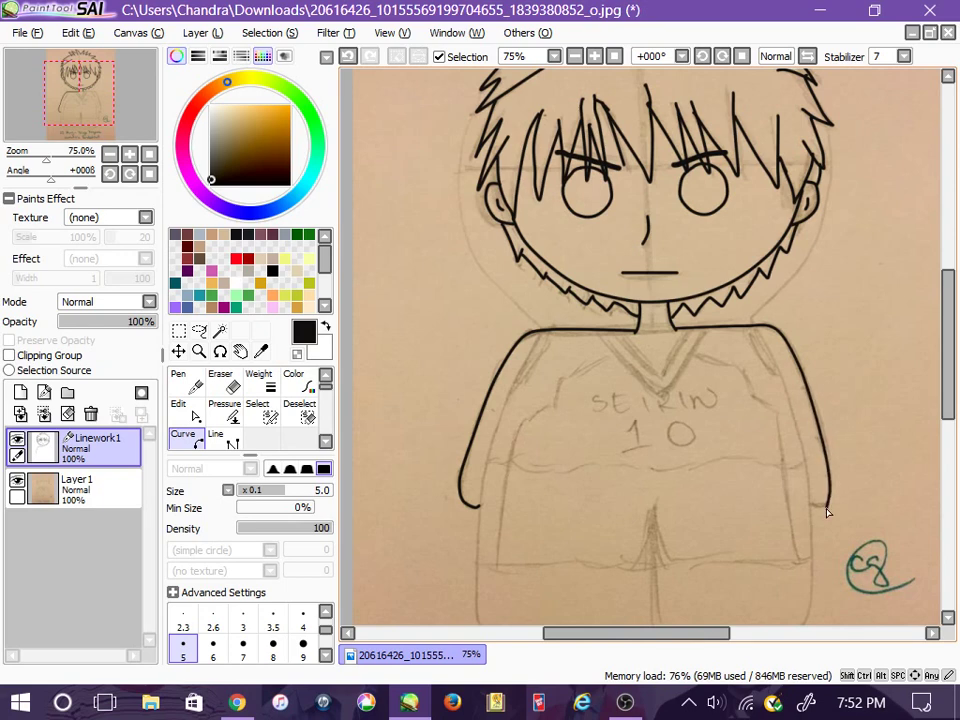
left_click(182, 409)
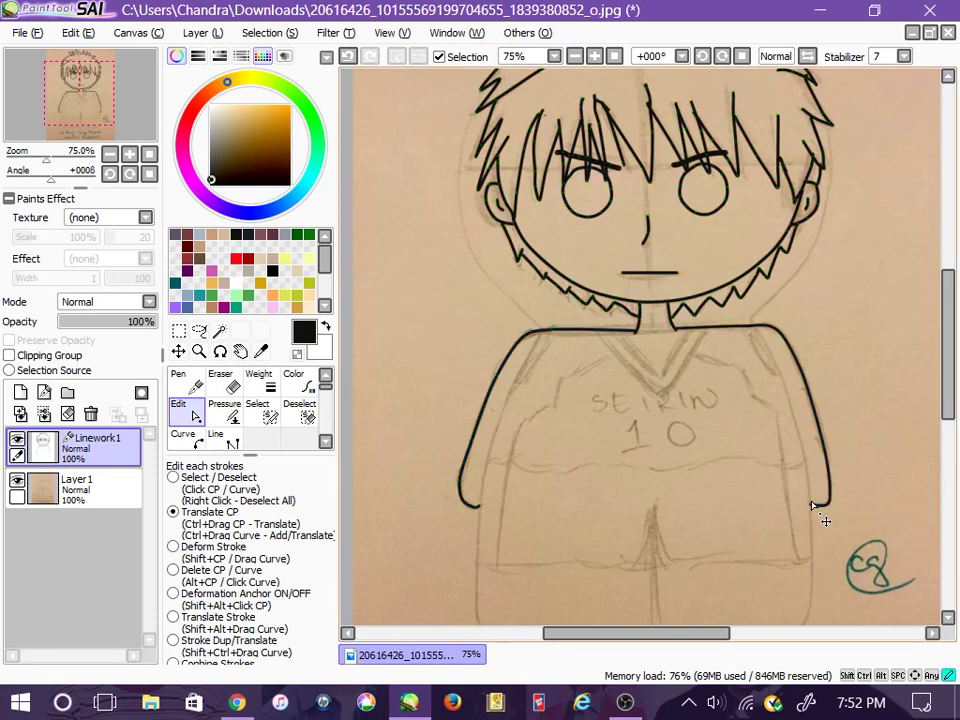
Step: Trace the body outline with one Curve stroke from the left shoulder, around the feet at the base, up to the right shoulder
left_click(183, 435)
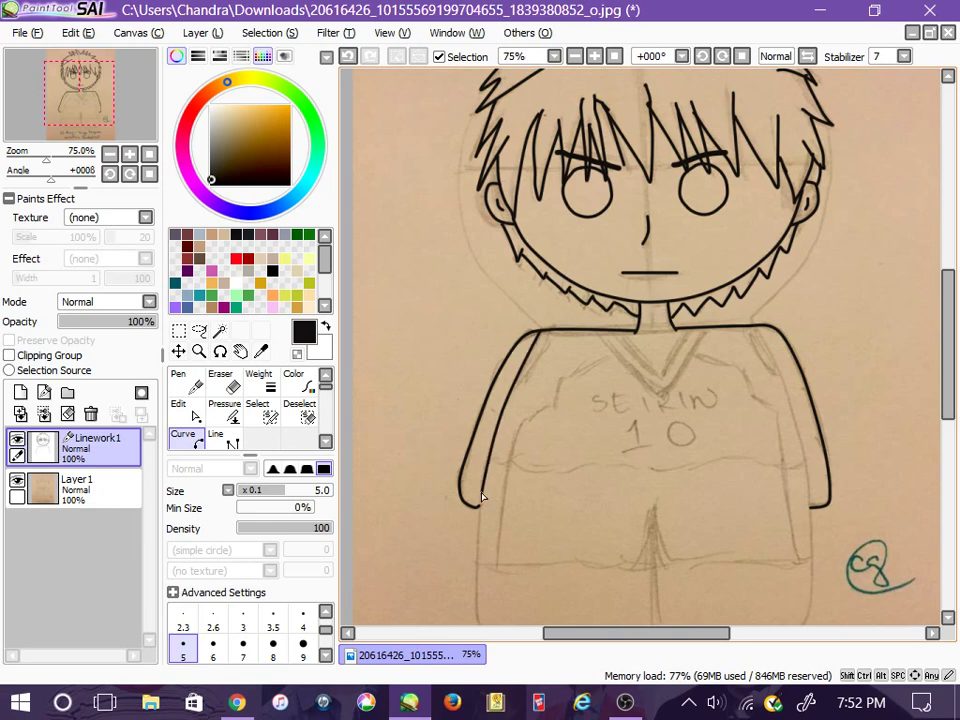
left_click(472, 548)
scroll(940, 393, "down", 2)
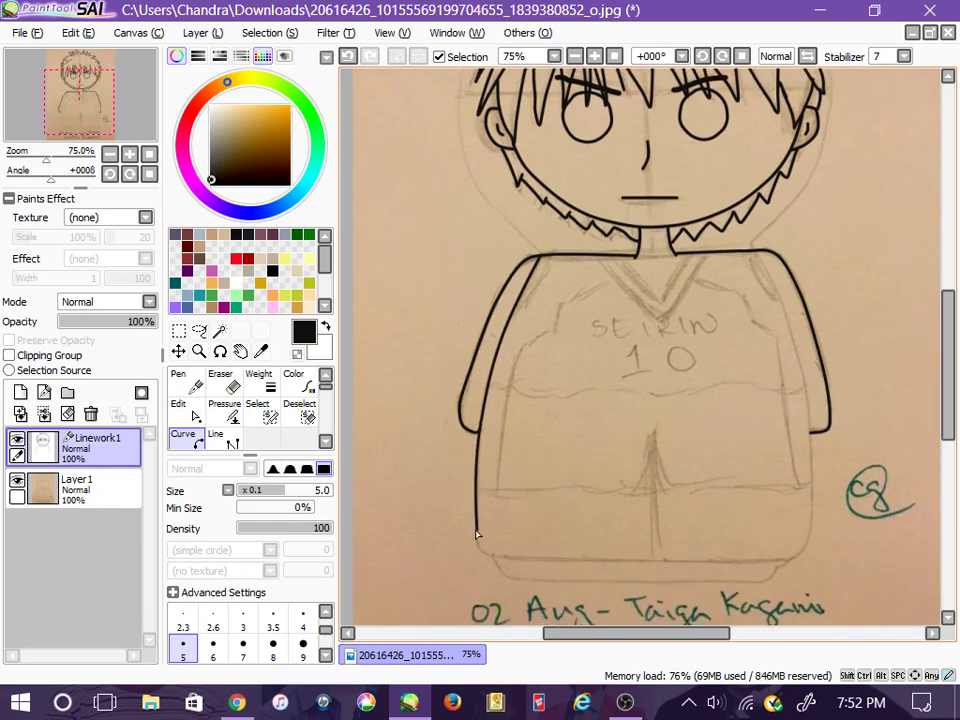
left_click(500, 575)
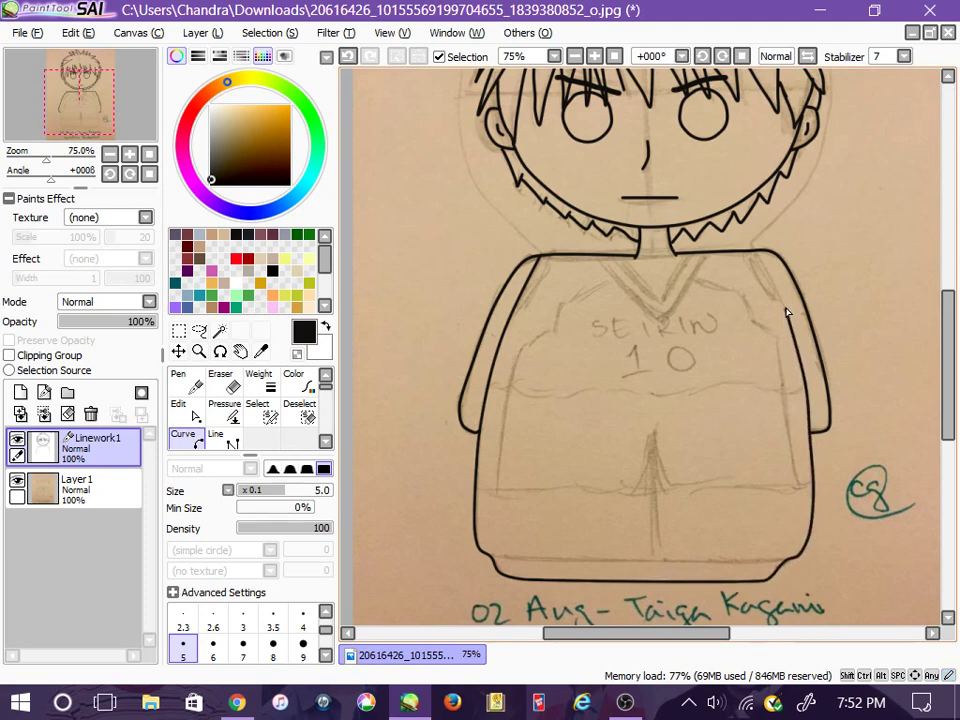
left_click(754, 252)
Step: Draw a straight line across the base with the Line tool to separate the feet from the legs
left_click(187, 382)
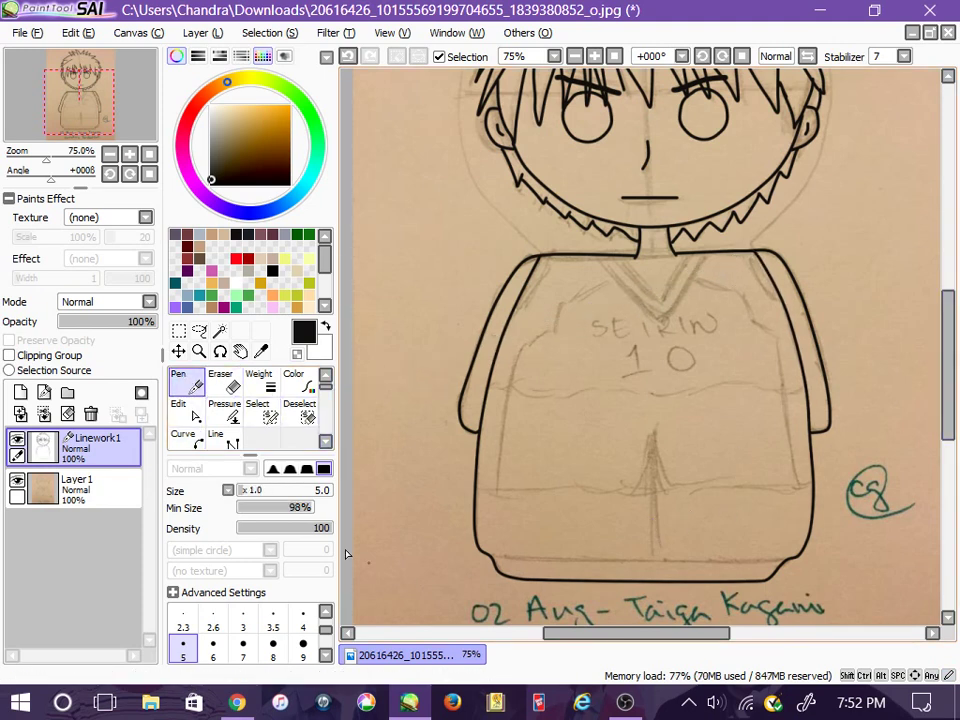
left_click(215, 436)
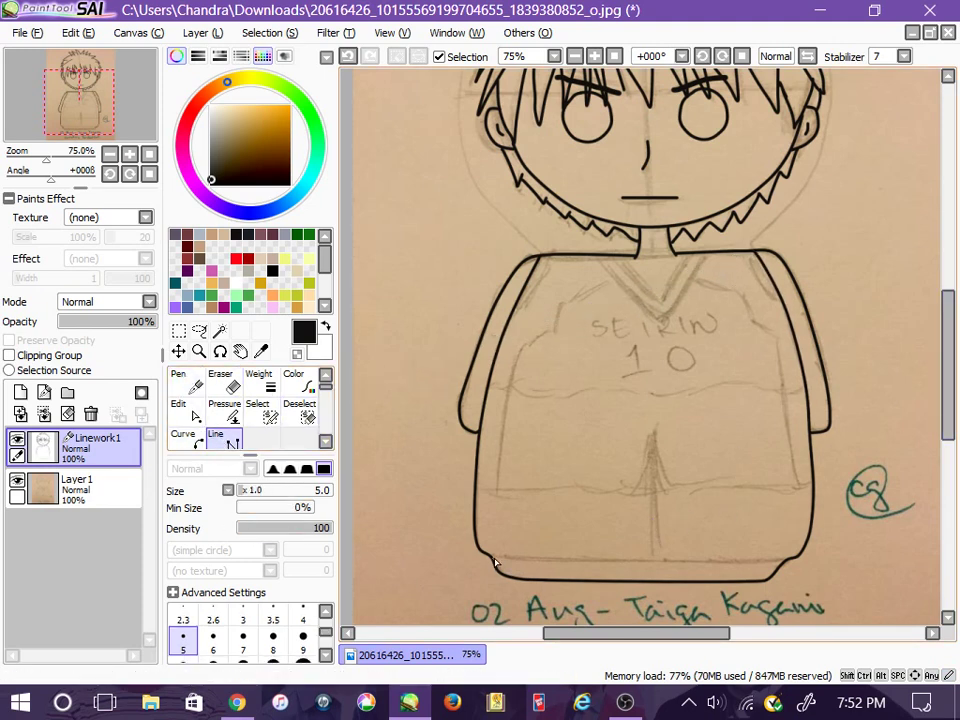
left_click(785, 560)
Step: Raise the lower corners of the feet outline slightly by moving their control points
left_click(185, 383)
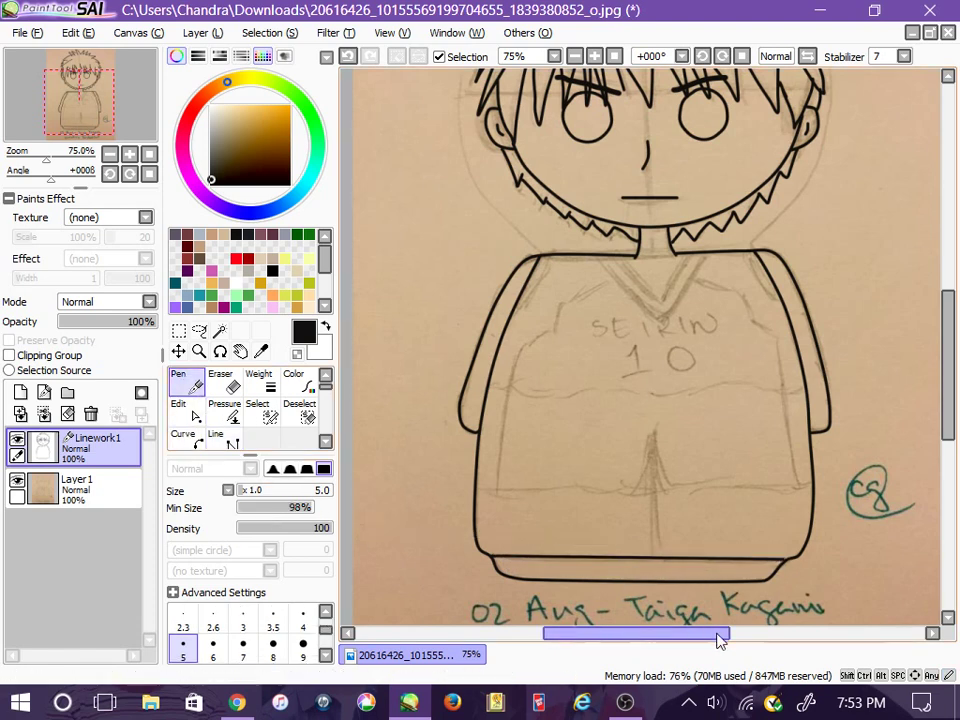
key("Page_Up")
left_click_drag(683, 647, 654, 647)
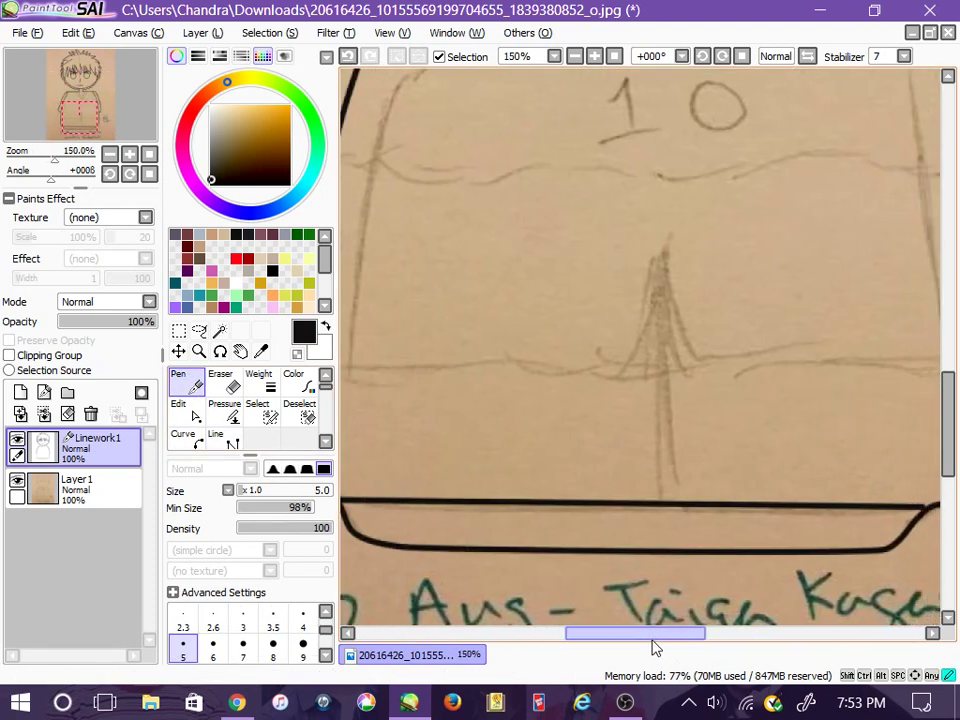
key("Page_Down")
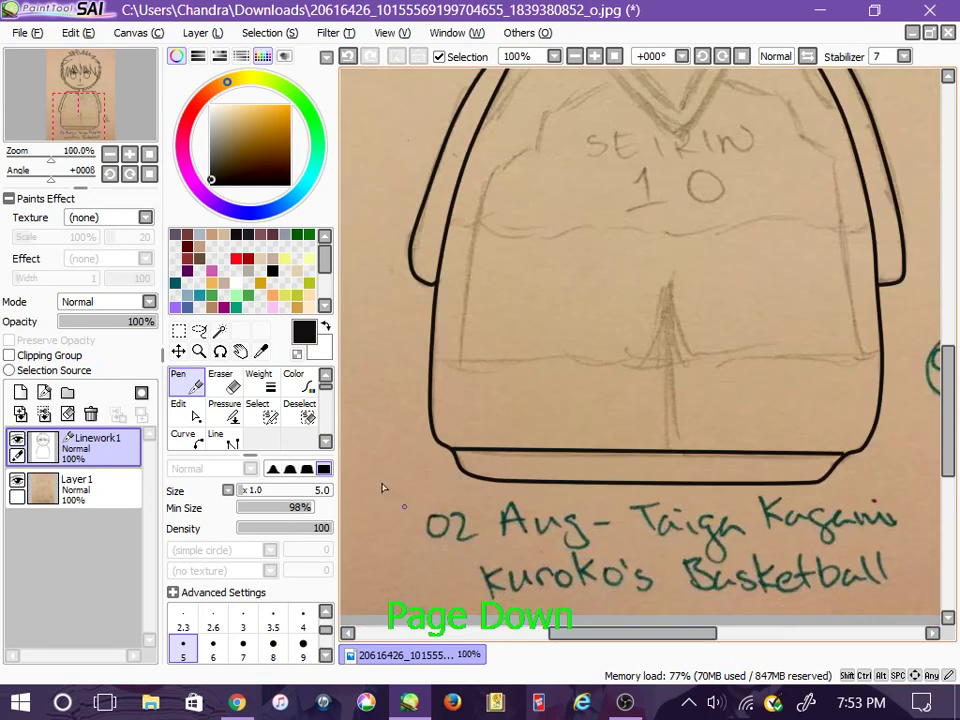
left_click(185, 410)
left_click(853, 461)
left_click_drag(822, 484, 823, 481)
left_click_drag(496, 484, 495, 481)
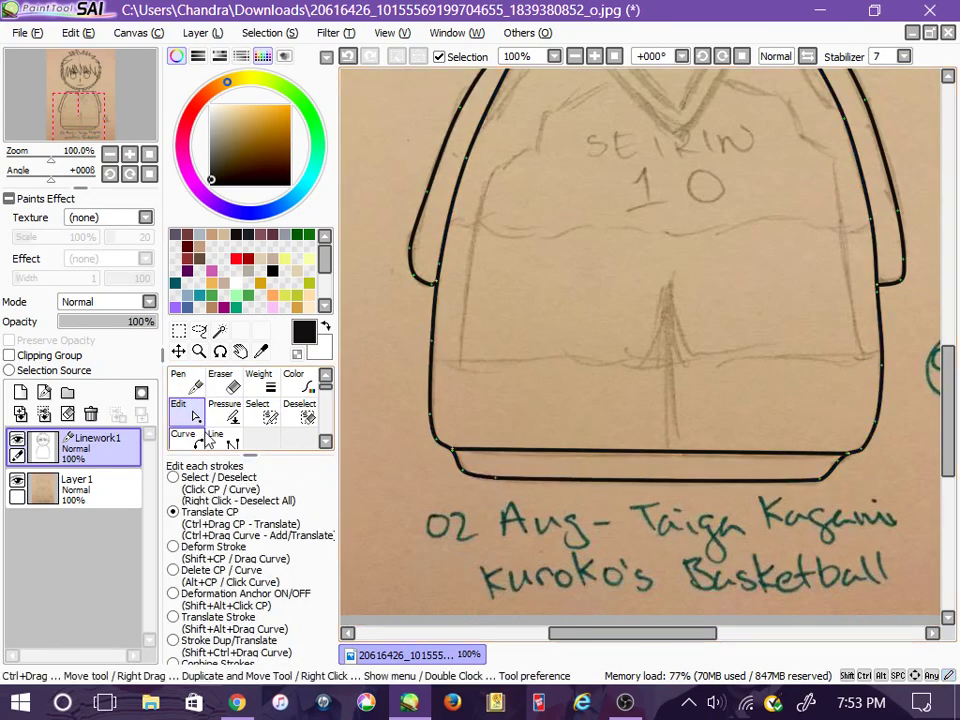
Step: Trace the jersey's wavy hem across the body below the number with the Pen tool
left_click(183, 380)
left_click_drag(943, 439, 938, 410)
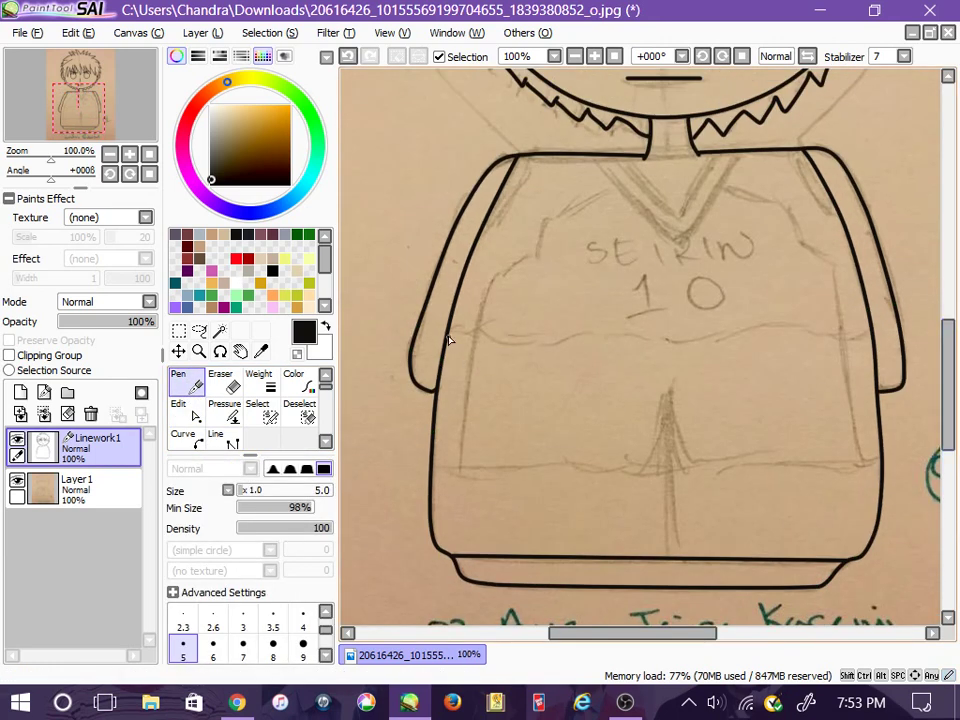
mouse_move(446, 336)
left_mouse_down()
mouse_move(647, 344)
mouse_move(760, 338)
left_mouse_up()
left_click_drag(868, 343, 872, 341)
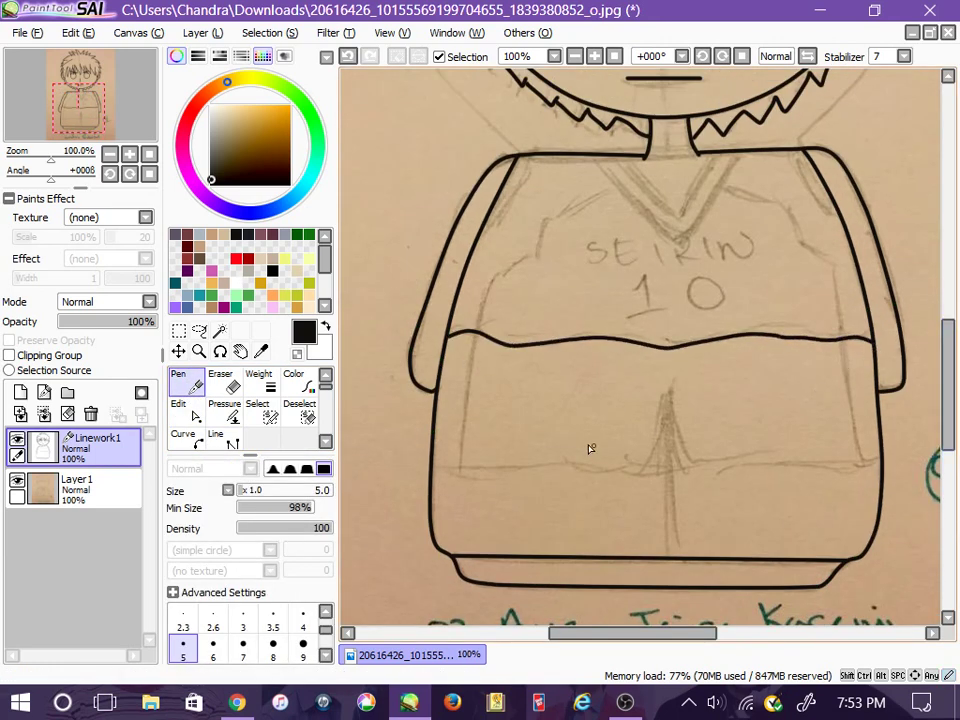
Step: Trace the shorts' hem with a narrow inverted-V notch at the center, and draw a straight line from the notch down to the feet
mouse_move(678, 440)
left_mouse_down()
mouse_move(755, 461)
mouse_move(887, 460)
left_mouse_up()
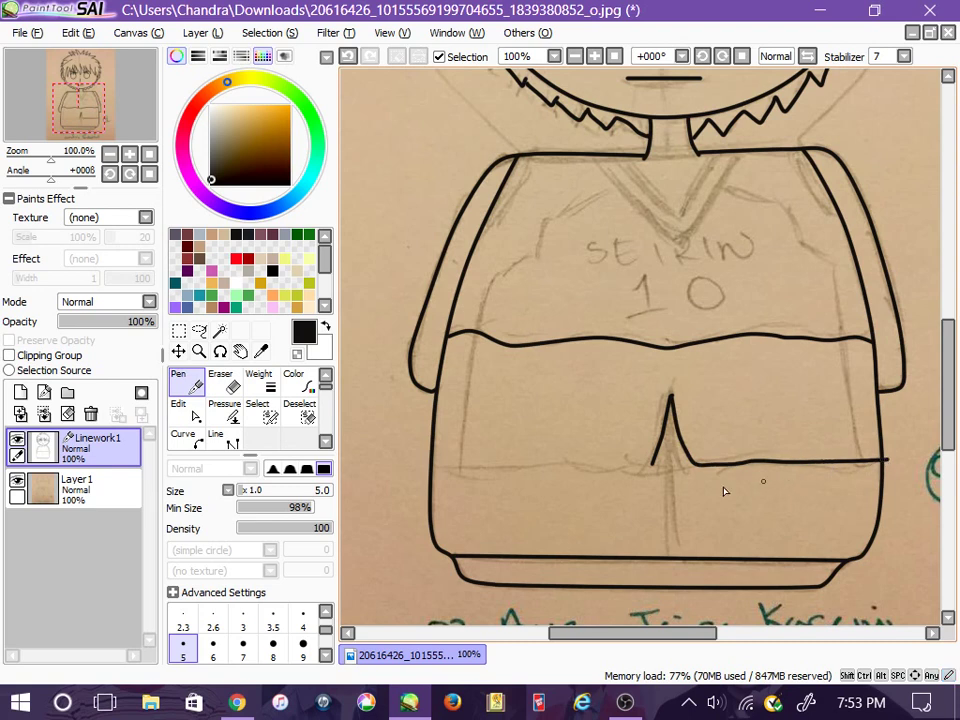
left_click_drag(427, 463, 651, 470)
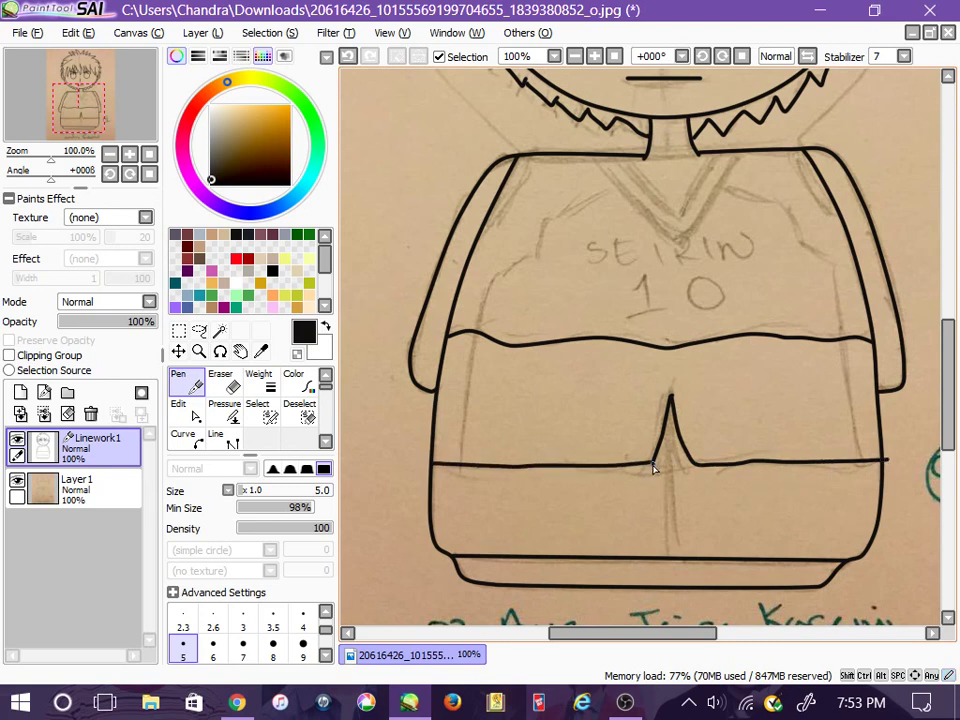
left_click(215, 437)
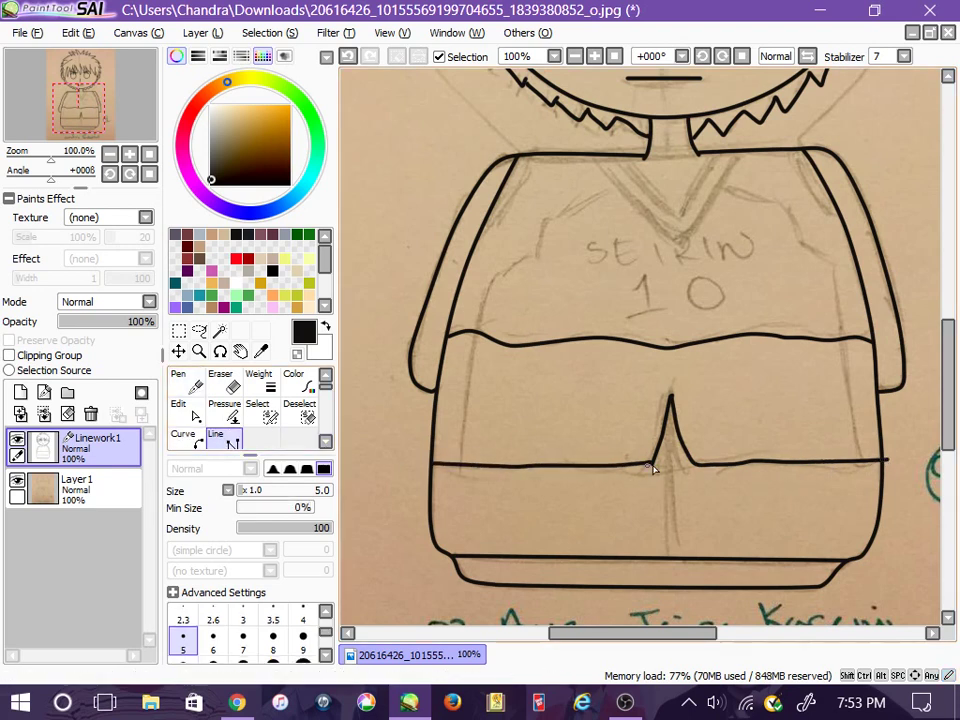
left_click(671, 399)
left_click(669, 557)
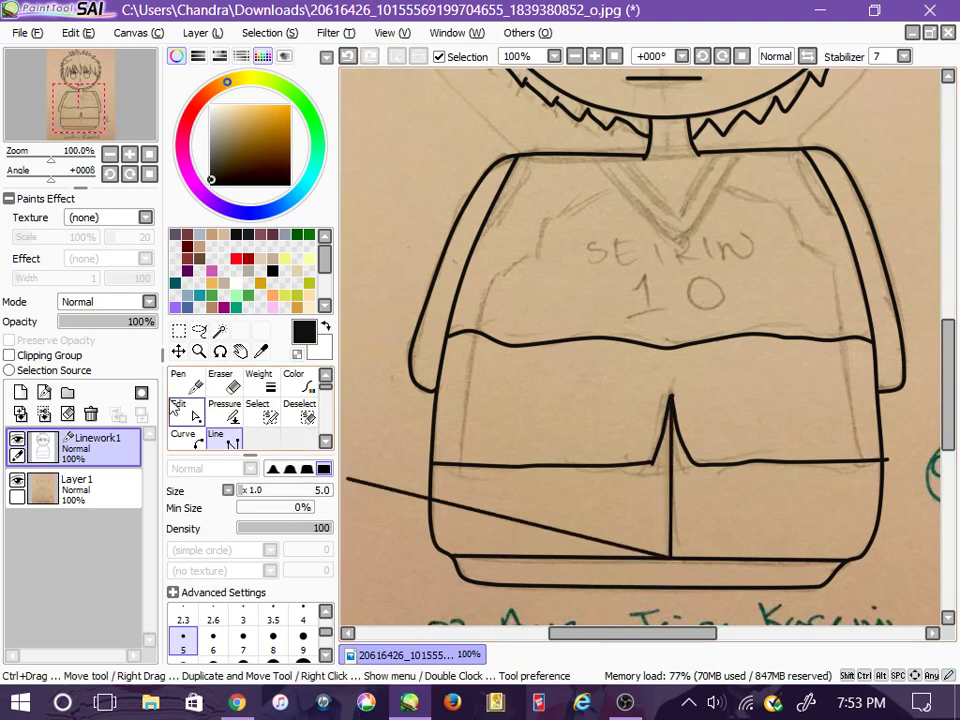
Step: Trace the stripe line down each side of the shorts with the Pen tool, and align the loose line ends with the body outline
left_click(180, 384)
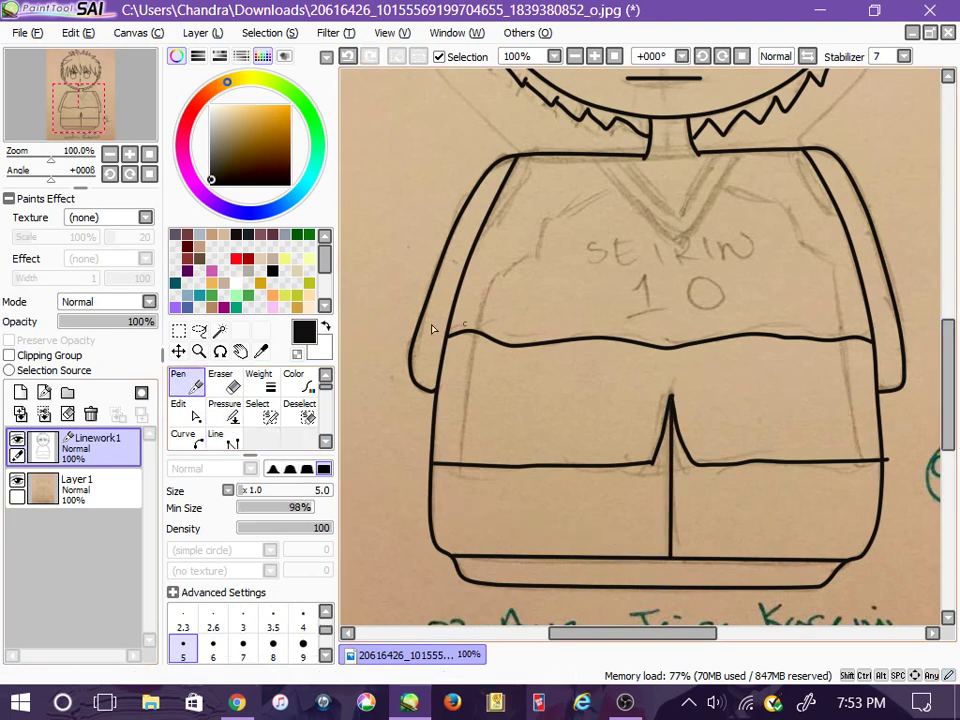
left_click_drag(476, 338, 461, 432)
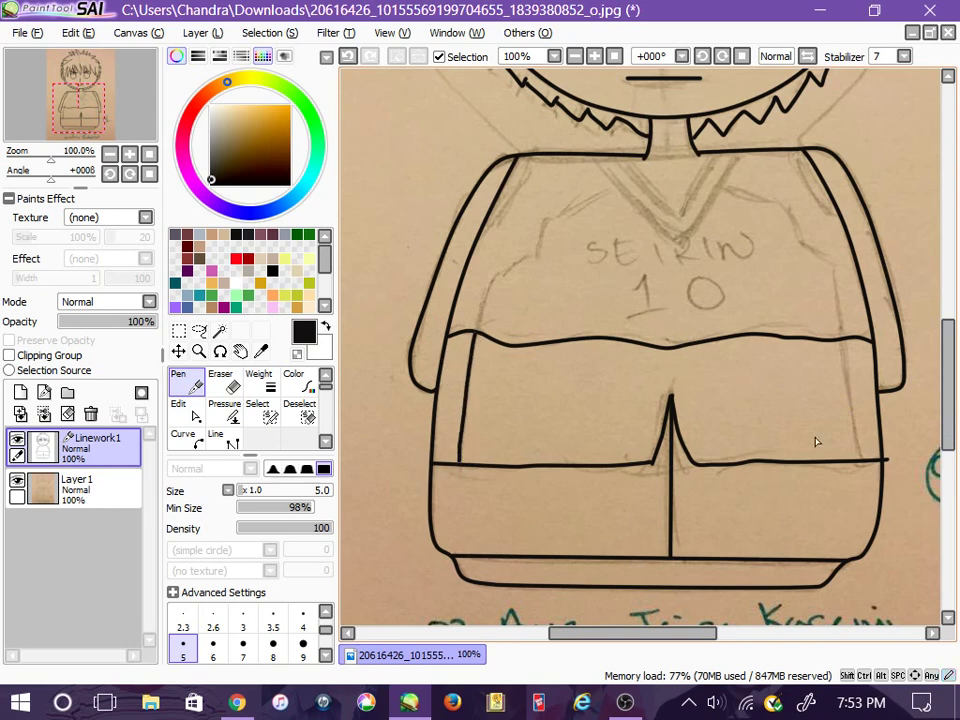
left_click_drag(845, 343, 855, 446)
key("ctrl+z")
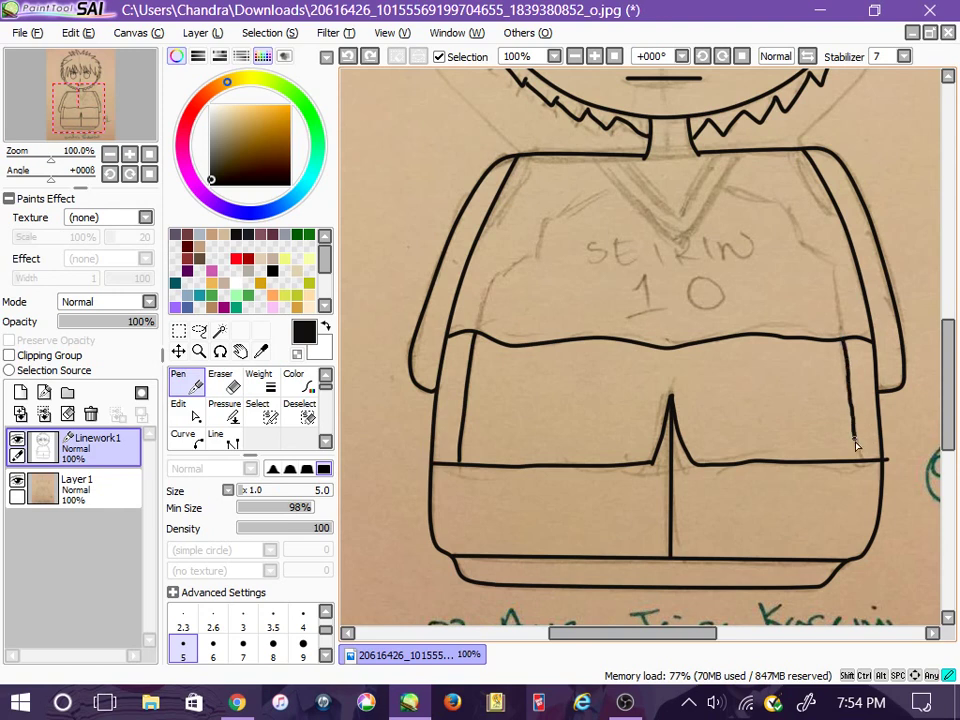
left_click_drag(855, 446, 856, 461)
left_click(180, 410)
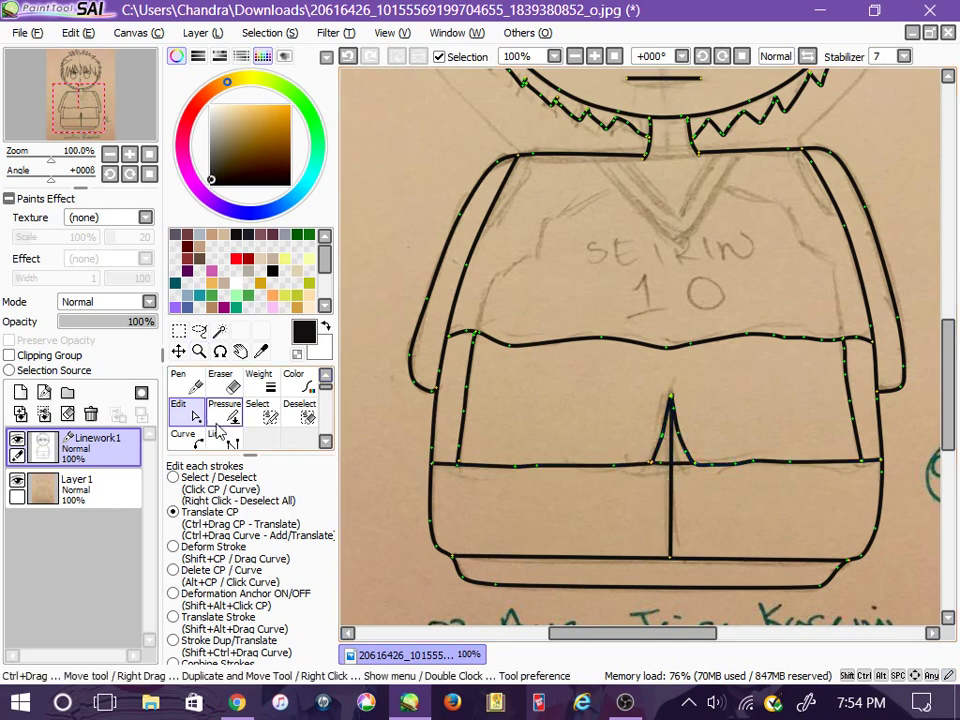
Step: Trace the jersey's double V-neck collar with the Pen tool and adjust its shape through a control point
left_click(194, 389)
left_click_drag(948, 410, 948, 373)
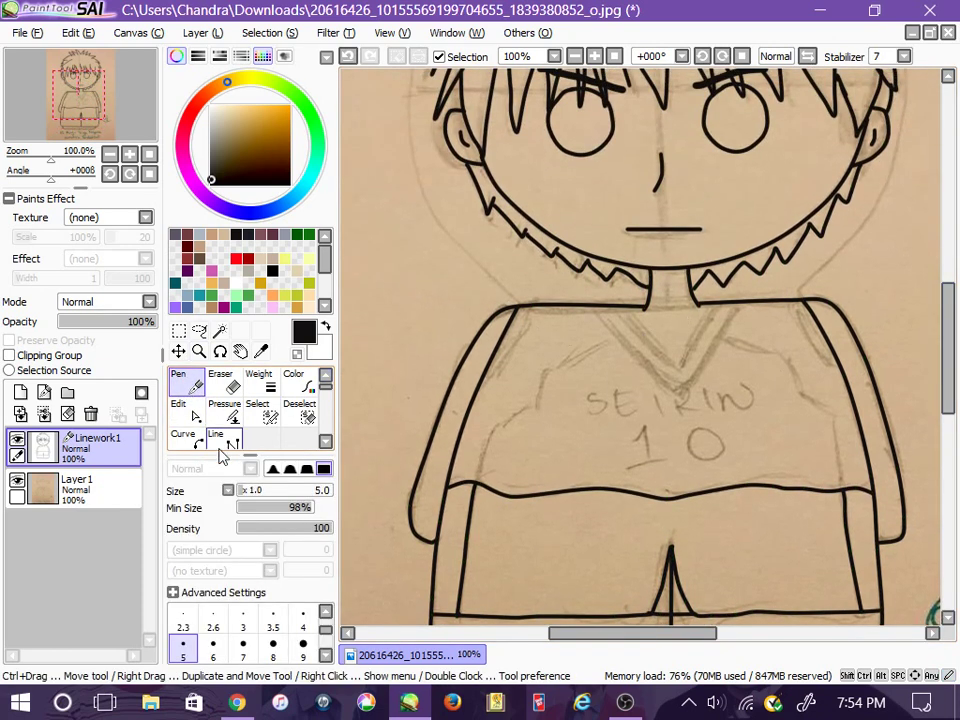
left_click_drag(655, 345, 710, 305)
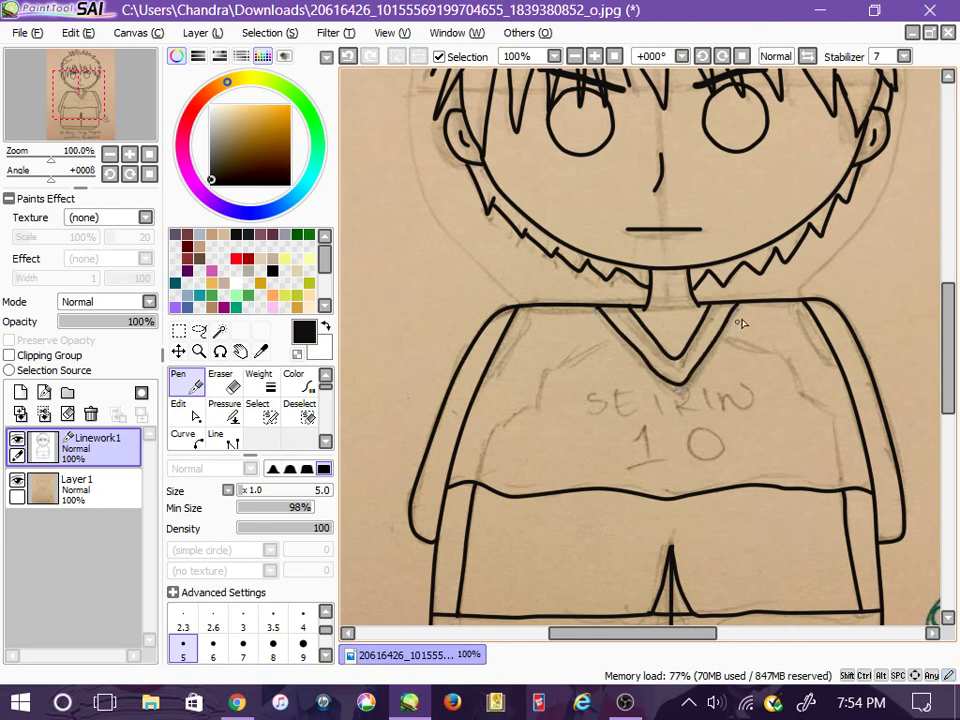
left_click(196, 416)
left_click_drag(636, 354, 650, 368)
Step: Trace the stepped seam on the jersey's left side from the collar to the hem with the Curve tool
left_click(183, 437)
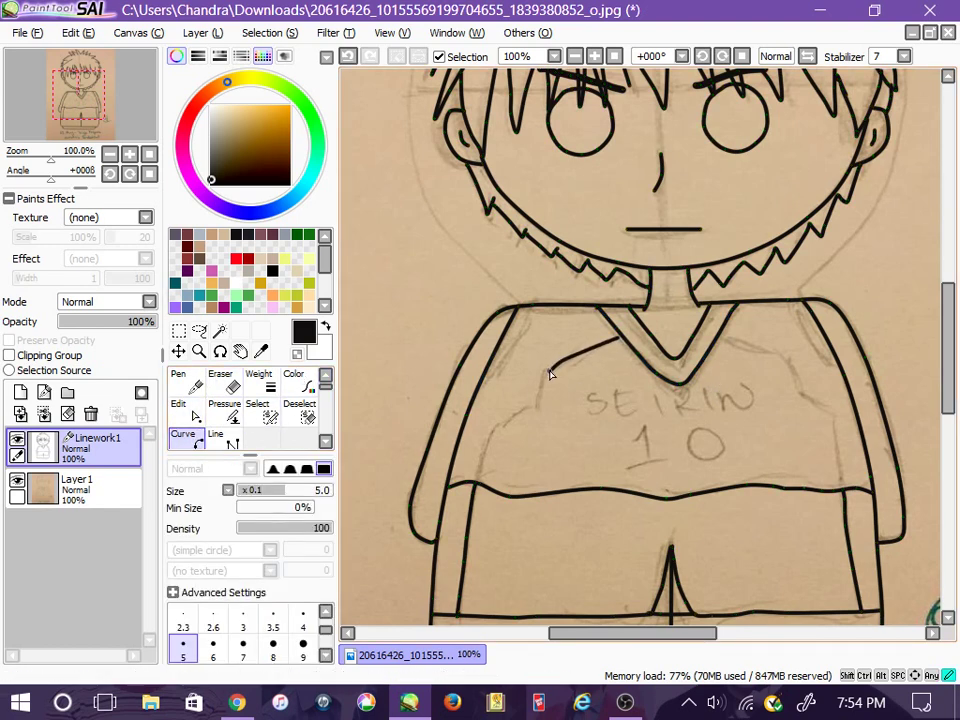
left_click(537, 399)
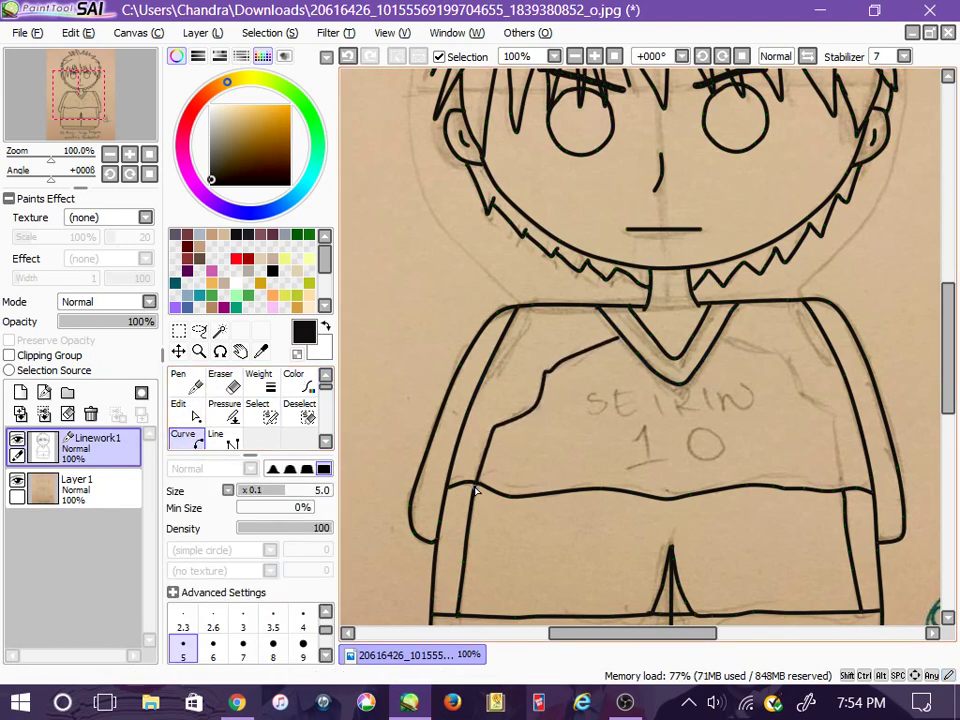
key("n")
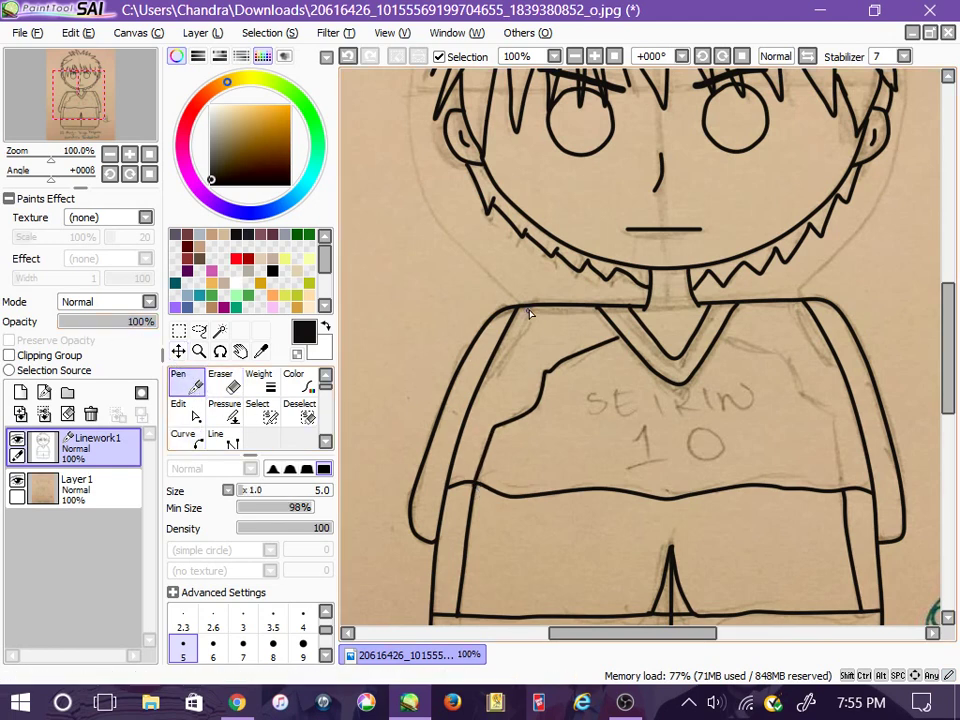
Step: Trace the armhole line at each shoulder and the stepped seam on the jersey's right side with the Pen tool
left_click_drag(530, 314, 496, 378)
key("ctrl+z")
left_click_drag(525, 326, 521, 341)
left_click_drag(806, 354, 830, 381)
key("ctrl+z")
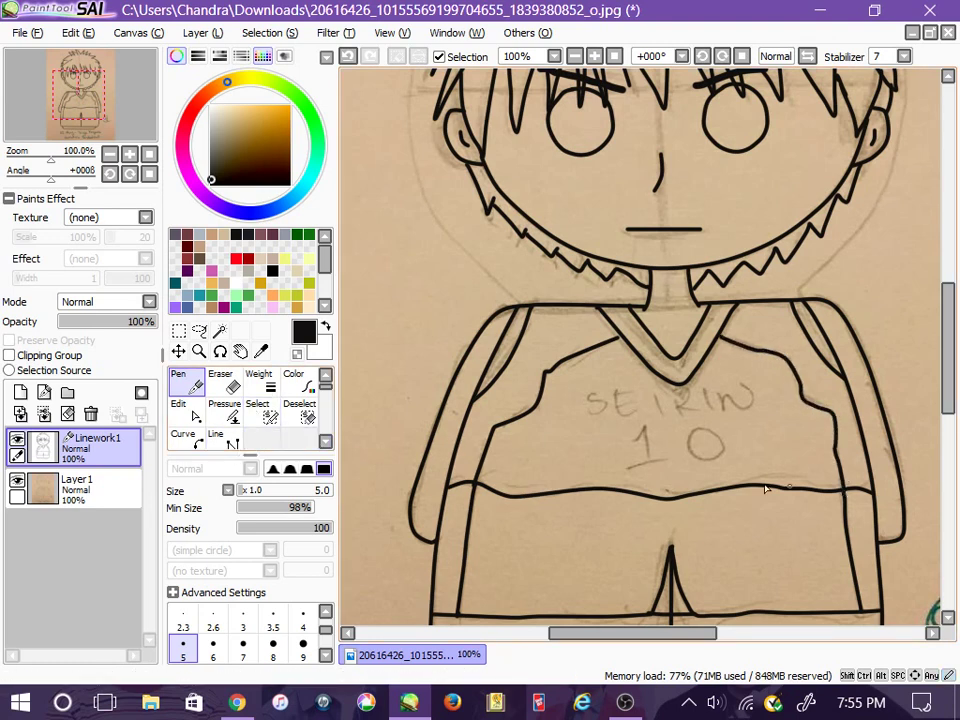
Step: Refine the corners of the two stepped jersey seams by moving their control points
left_click(189, 413)
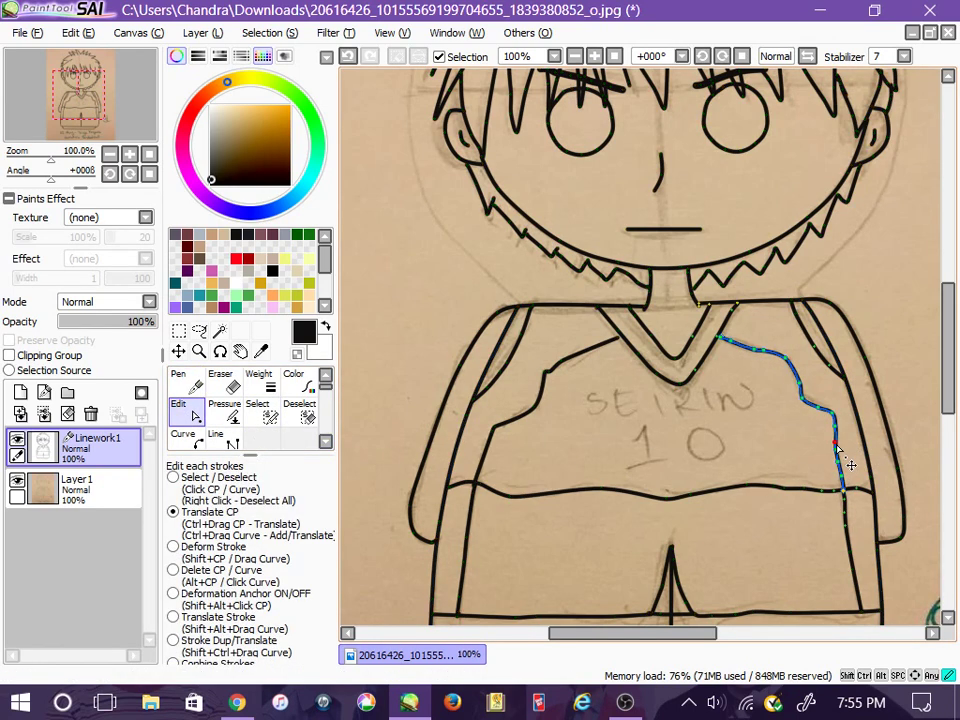
left_click_drag(546, 372, 549, 372)
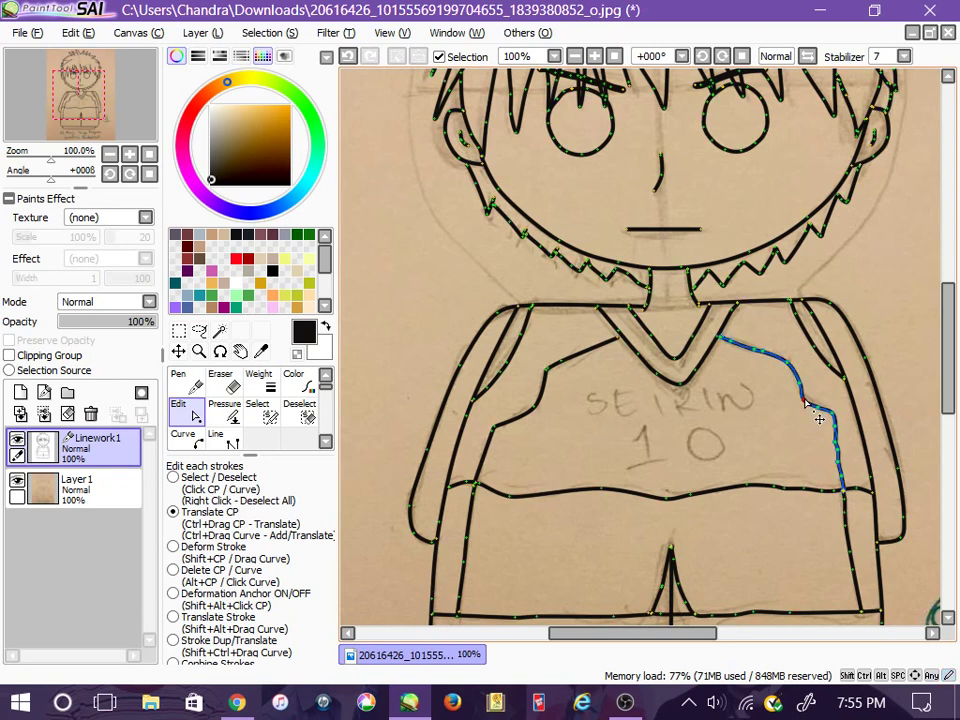
Step: Letter SEIRIN and the number 10 on the jersey's chest with the Pen tool at size 9
left_click(179, 380)
left_click(303, 643)
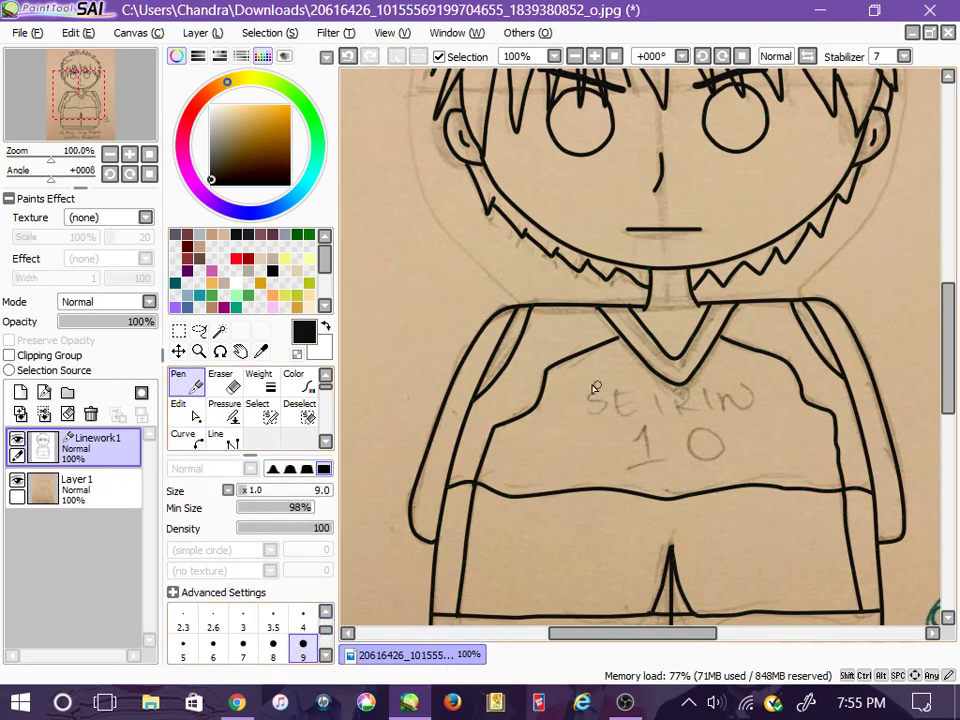
left_click_drag(597, 413, 584, 406)
left_click_drag(615, 390, 634, 410)
mouse_move(692, 390)
left_mouse_down()
mouse_move(708, 412)
mouse_move(721, 412)
mouse_move(757, 388)
left_mouse_up()
mouse_move(634, 444)
left_mouse_down()
mouse_move(647, 434)
mouse_move(650, 463)
left_mouse_up()
left_click_drag(634, 466, 661, 466)
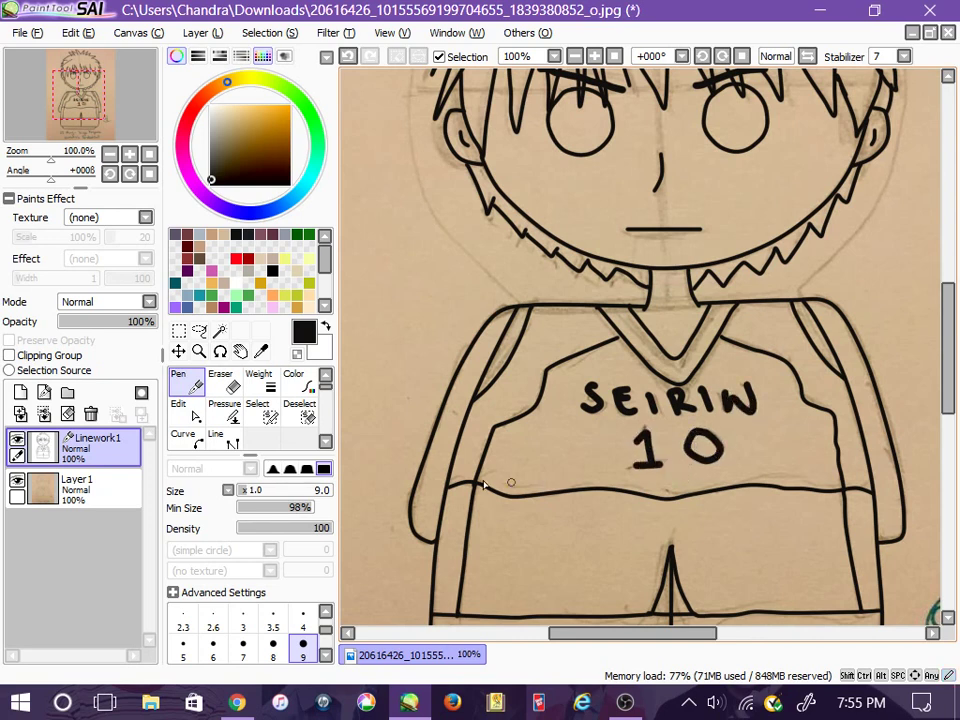
Step: Erase the final N of SEIRIN and redraw it with cleaner strokes
left_click(221, 382)
left_click_drag(735, 410, 740, 413)
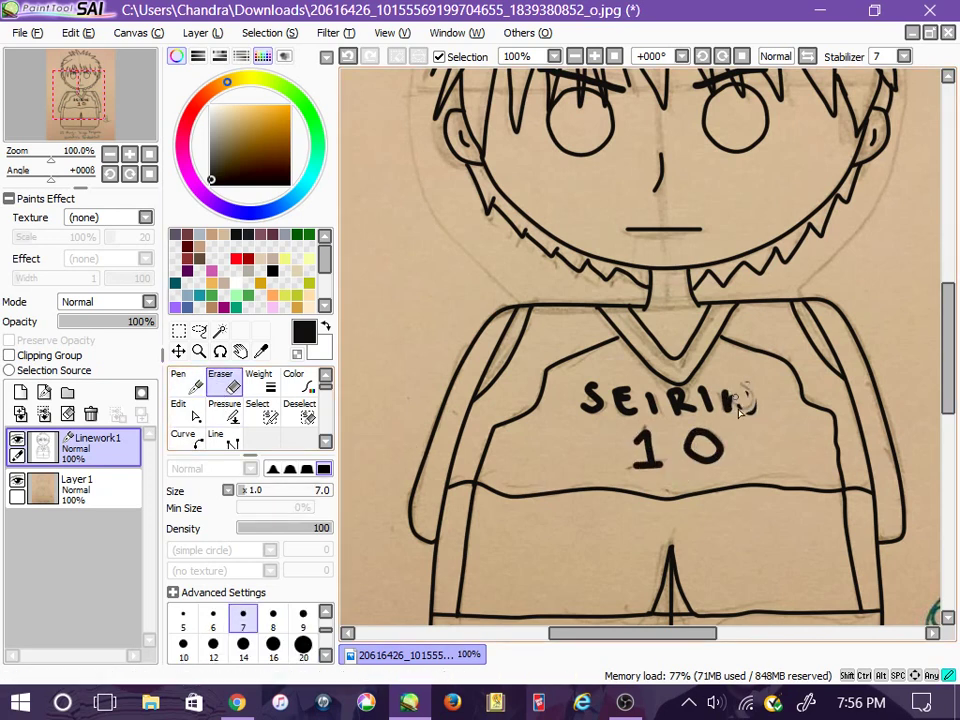
left_click(187, 383)
mouse_move(723, 389)
left_mouse_down()
mouse_move(724, 411)
mouse_move(743, 410)
left_mouse_up()
left_click_drag(743, 410, 742, 388)
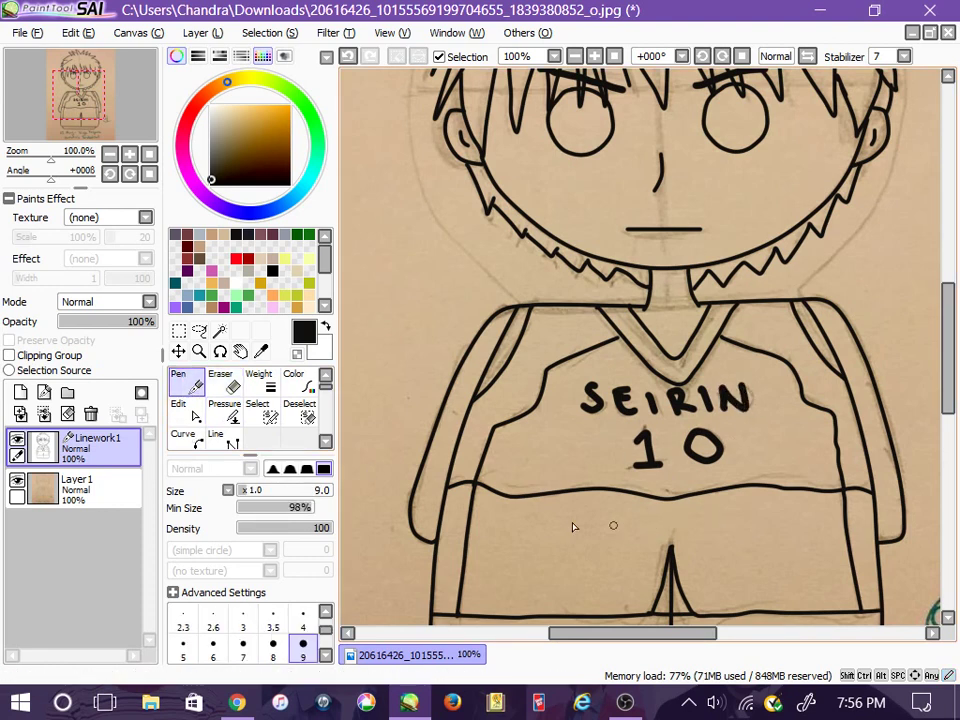
Step: Trace the circled signature beside the character's legs with the Pen tool at size 5
left_click(183, 650)
left_click_drag(617, 636, 690, 636)
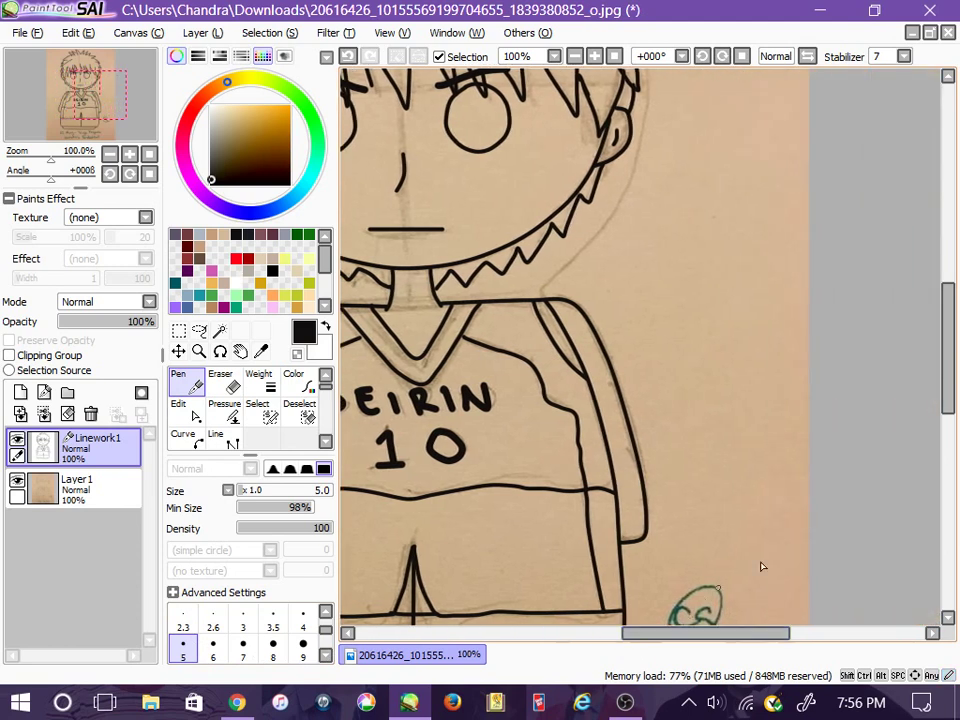
left_click_drag(946, 366, 948, 413)
left_click_drag(692, 418, 697, 434)
left_click_drag(707, 421, 717, 456)
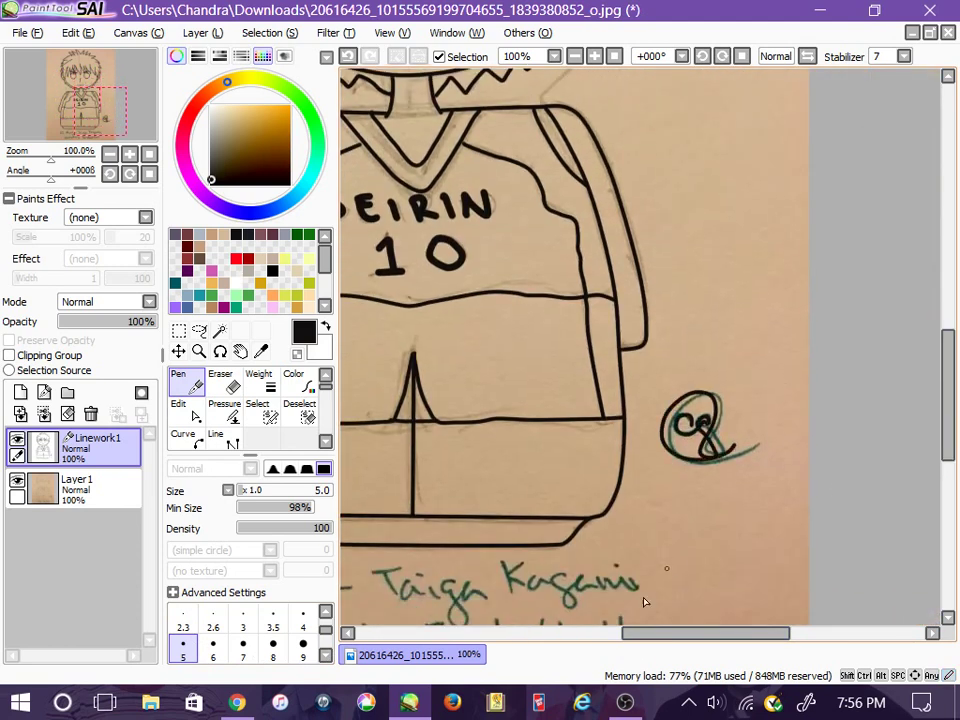
Step: Trace the handwritten caption "02 Aug - Taiga Kagami Kuroko's Basketball" below the feet with the Pen tool
left_click_drag(660, 633, 595, 638)
left_click_drag(945, 418, 947, 443)
left_click_drag(410, 471, 414, 472)
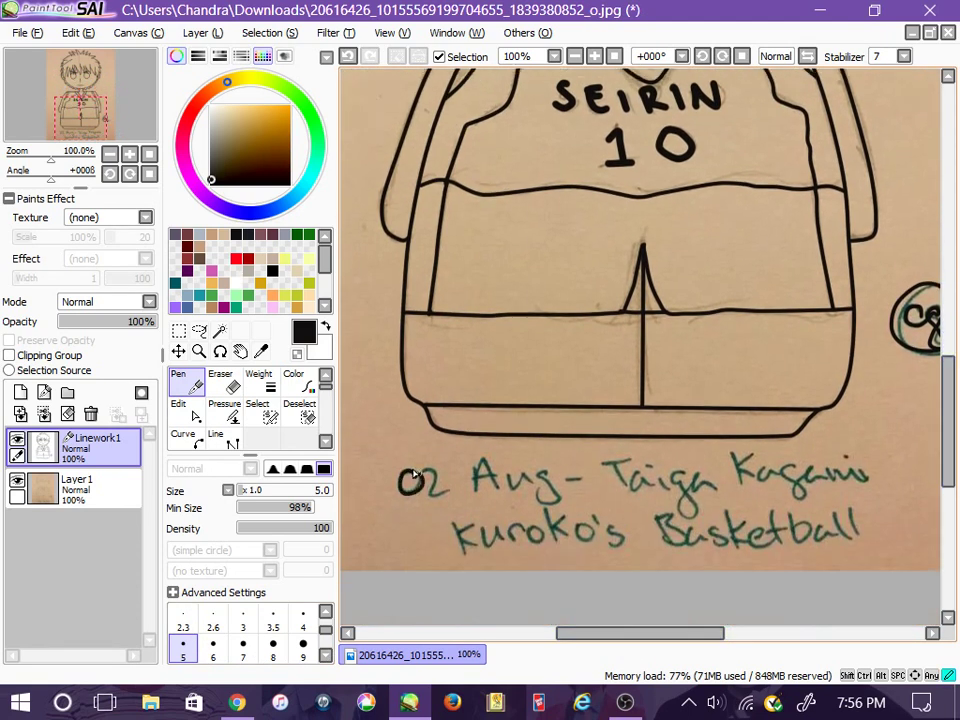
mouse_move(493, 490)
left_mouse_down()
mouse_move(548, 495)
mouse_move(634, 474)
mouse_move(694, 488)
mouse_move(759, 483)
left_mouse_up()
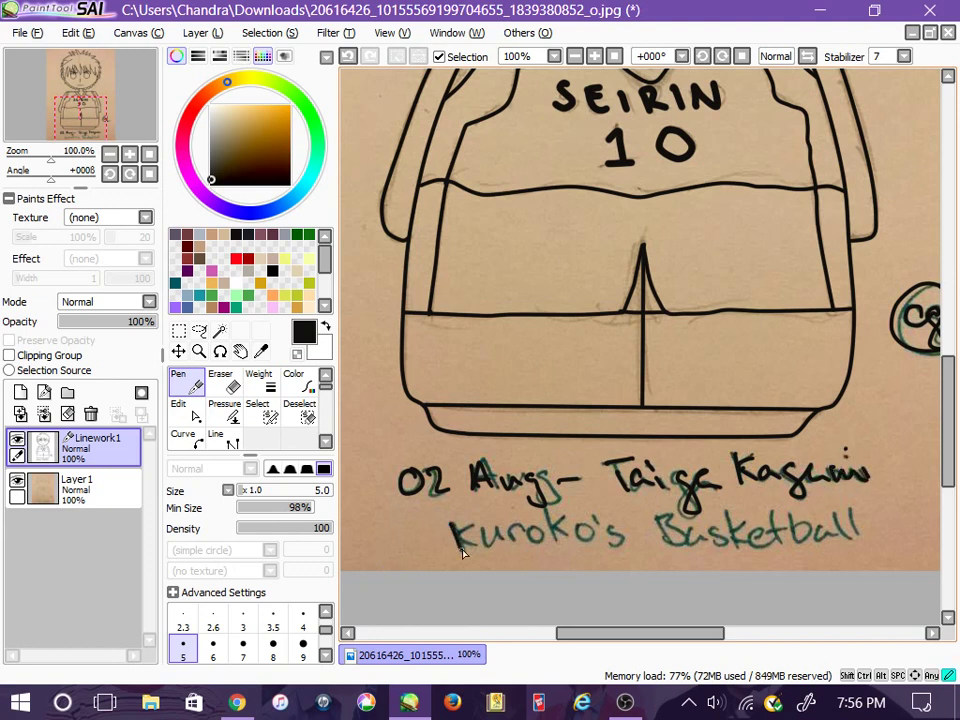
mouse_move(462, 552)
left_mouse_down()
mouse_move(487, 536)
mouse_move(516, 545)
mouse_move(585, 530)
mouse_move(624, 540)
left_mouse_up()
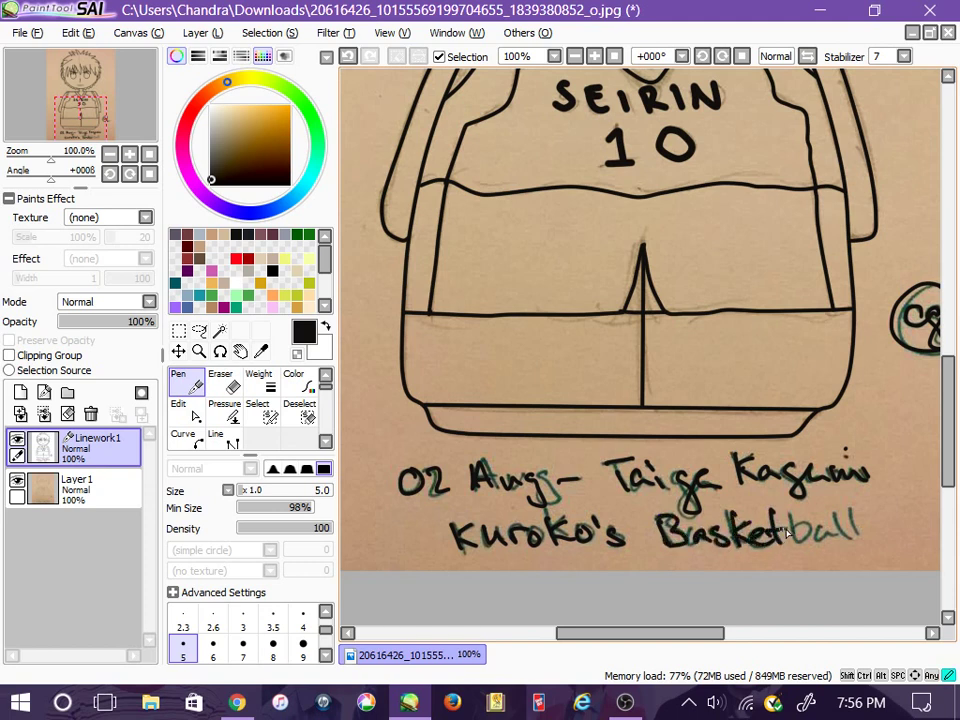
mouse_move(798, 515)
left_mouse_down()
mouse_move(806, 535)
mouse_move(840, 544)
left_mouse_up()
left_click_drag(855, 508, 852, 540)
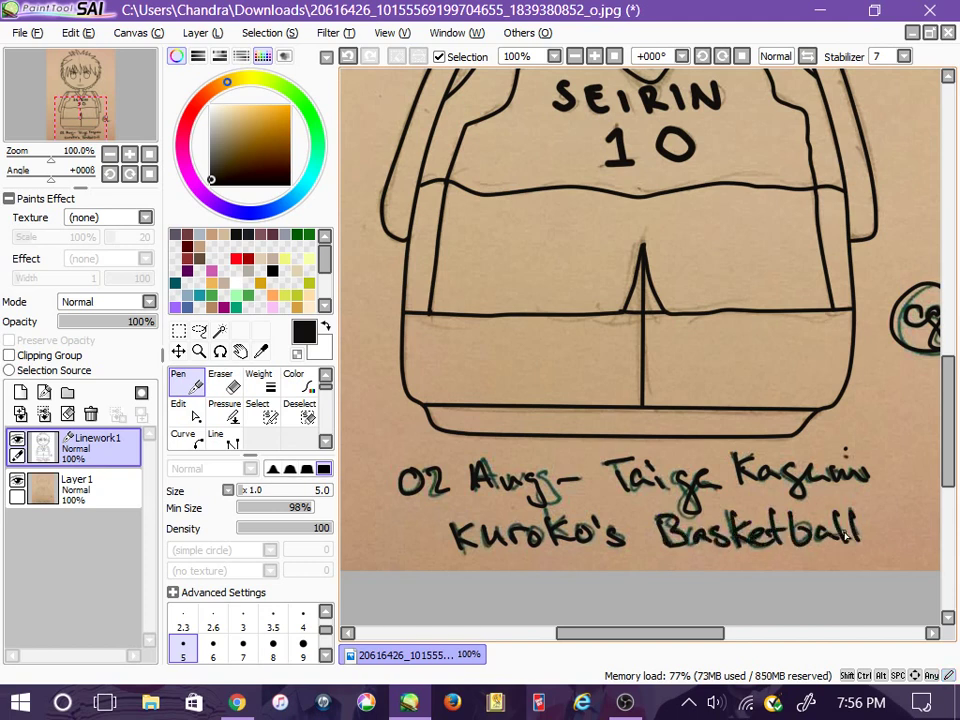
Step: Hide the scanned sketch on Layer1 so only the linework shows against the white canvas
scroll(671, 292, "down", 3)
left_click_drag(944, 391, 943, 346)
scroll(789, 352, "up", 1)
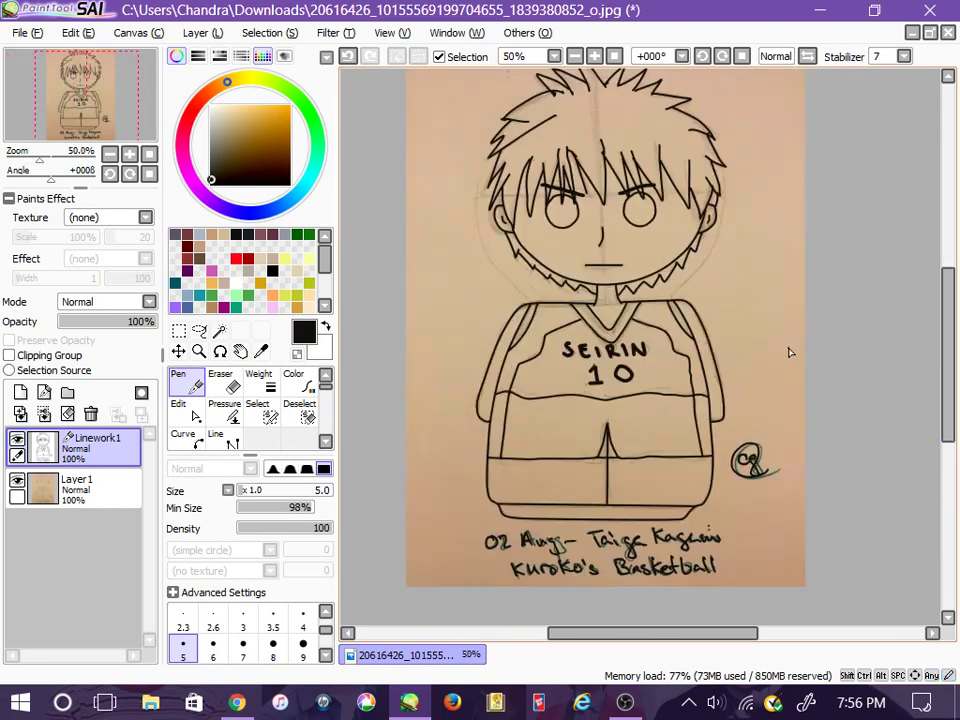
left_click(17, 480)
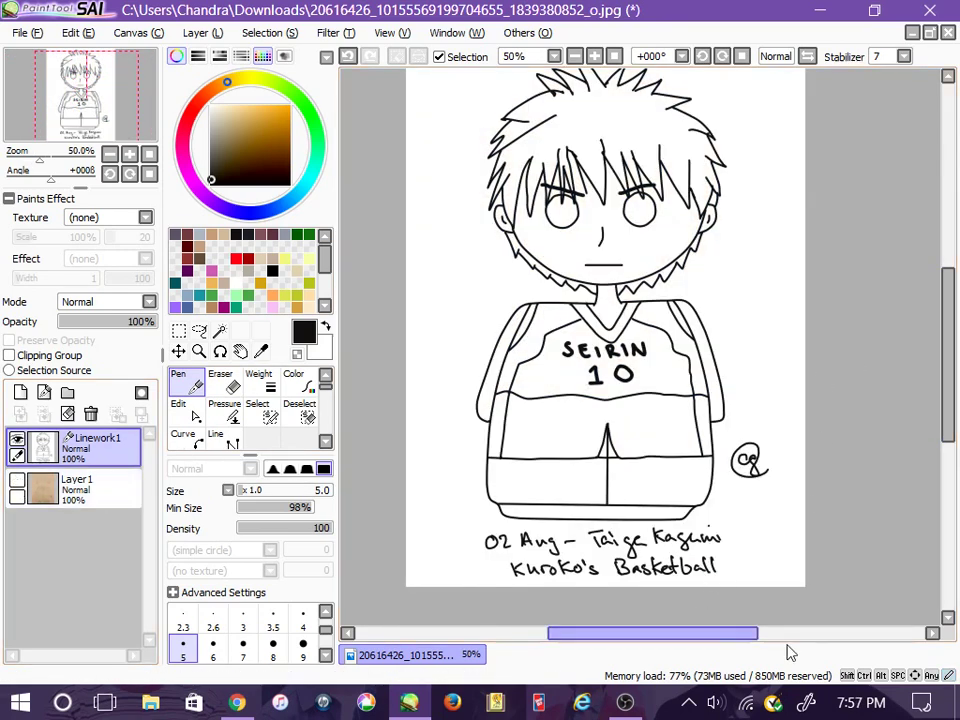